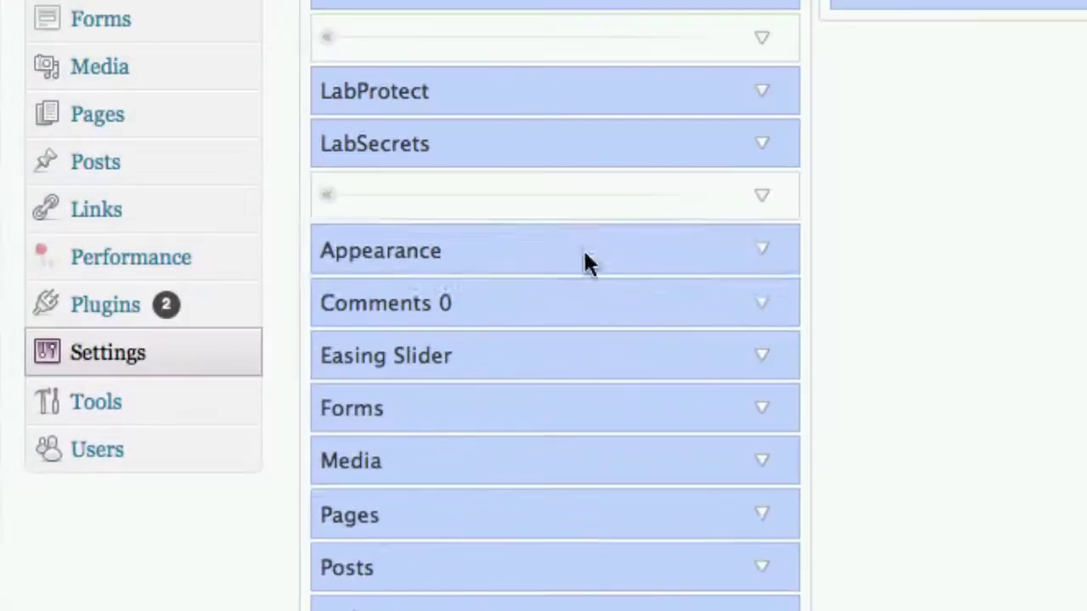
Reorder the top-level menus, placing Easing Slider and Forms above Comments and Appearance directly above LabProtect
drag(302, 432, 305, 456)
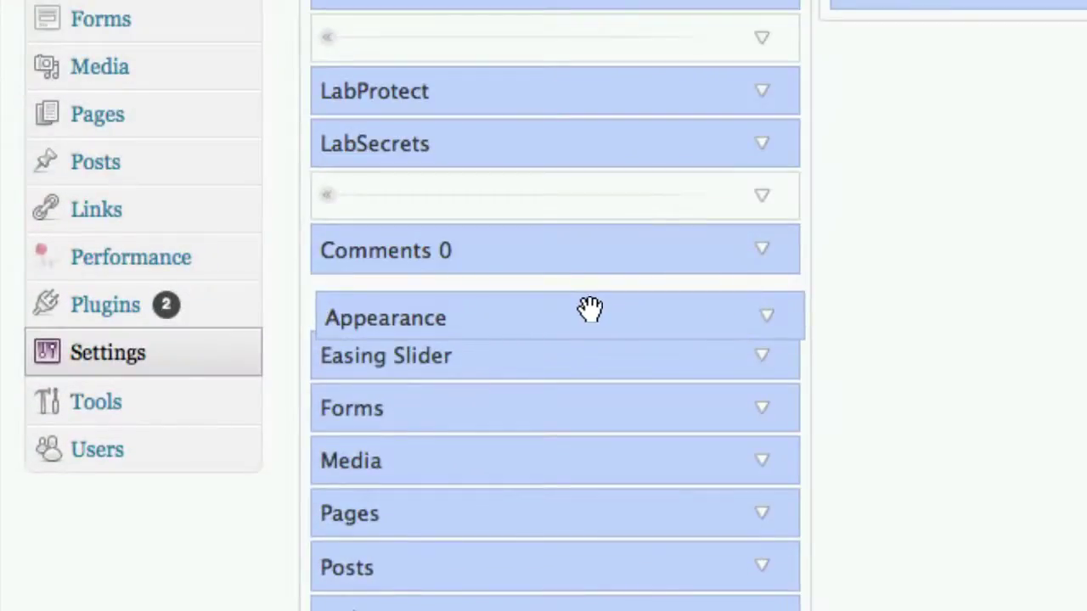
drag(590, 309, 582, 234)
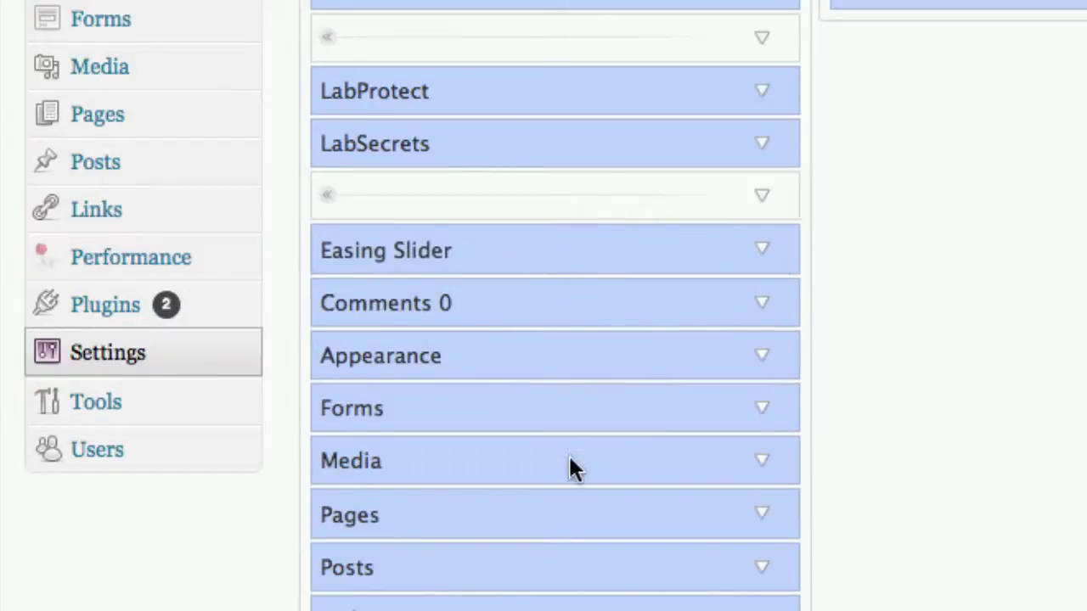
drag(559, 392, 552, 297)
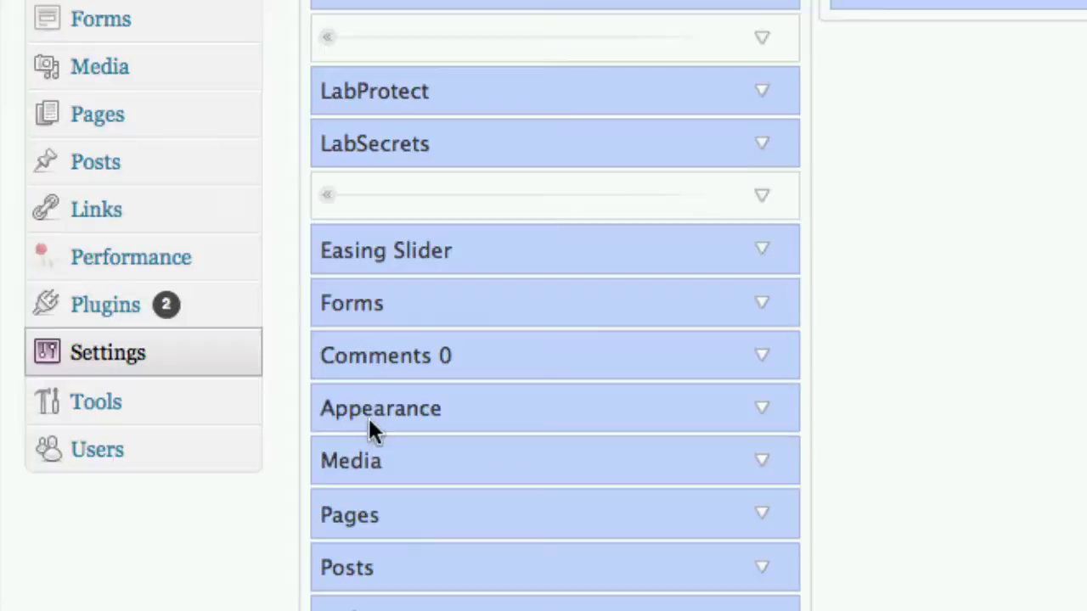
drag(370, 418, 370, 90)
Delete the separator directly below the BuddyPress menu and confirm the deletion
click(378, 40)
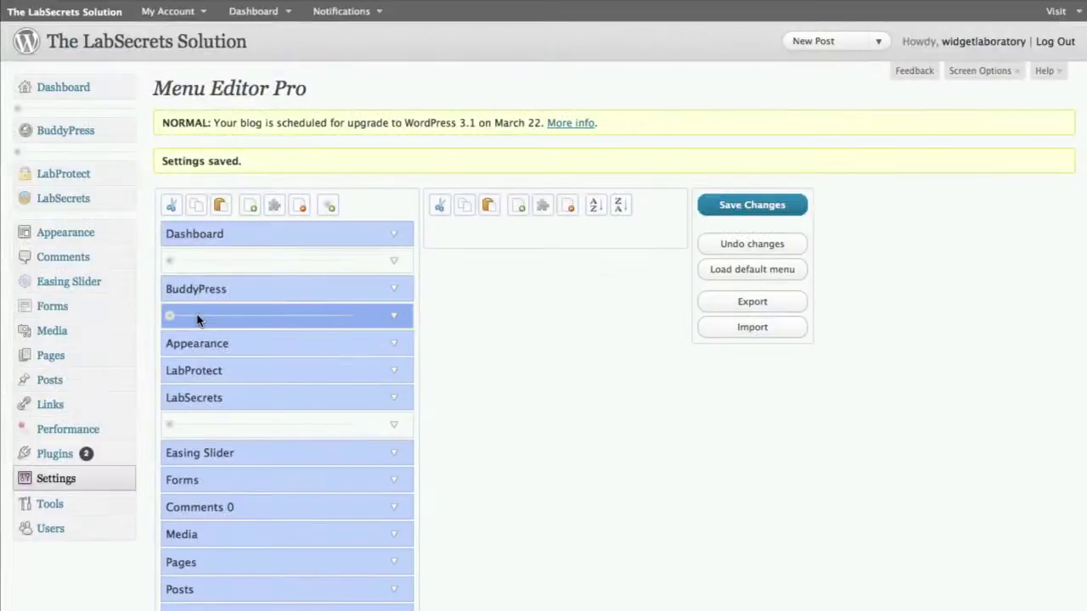
click(299, 205)
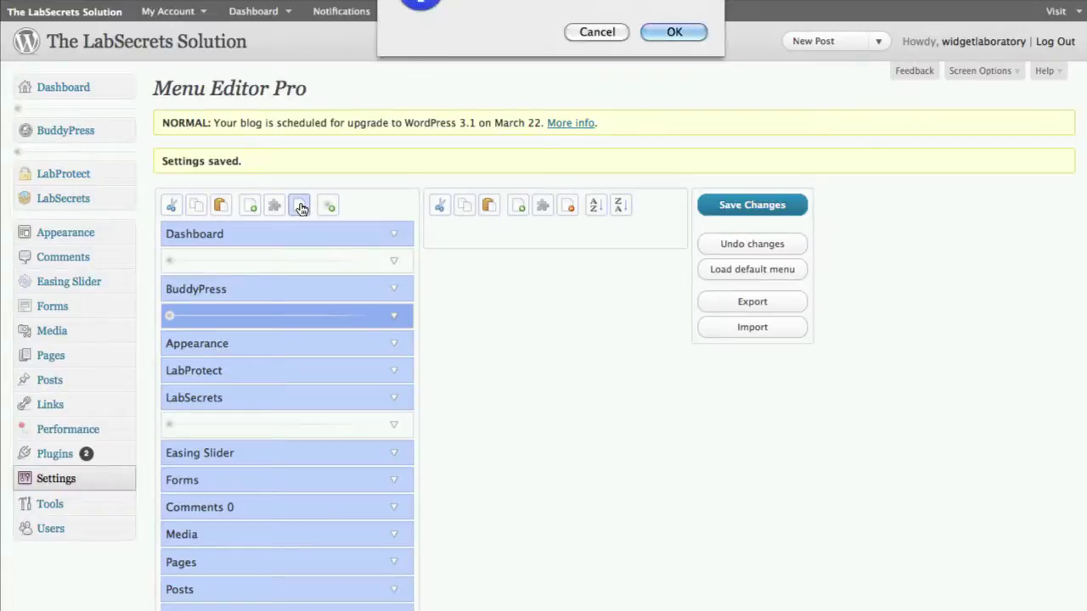
click(655, 29)
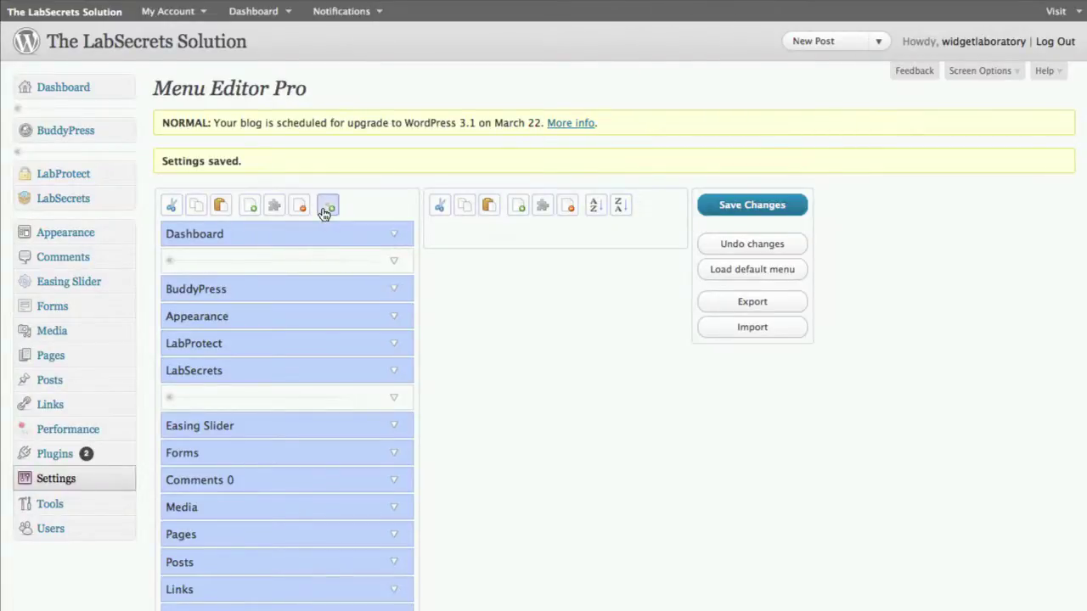
Add a new separator between BuddyPress and LabProtect, and place the Appearance menu directly above Easing Slider
scroll(516, 343, down, 5)
drag(371, 510, 306, 281)
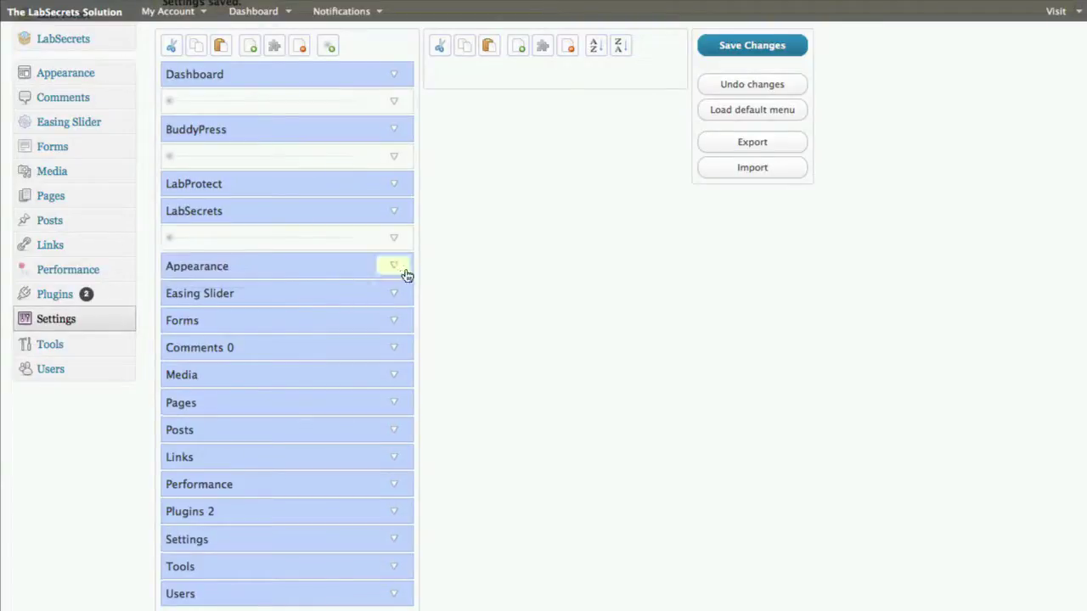
Reorder the Appearance submenu items, placing Editor above Background and LabTheme Style above Header
scroll(439, 229, up, 5)
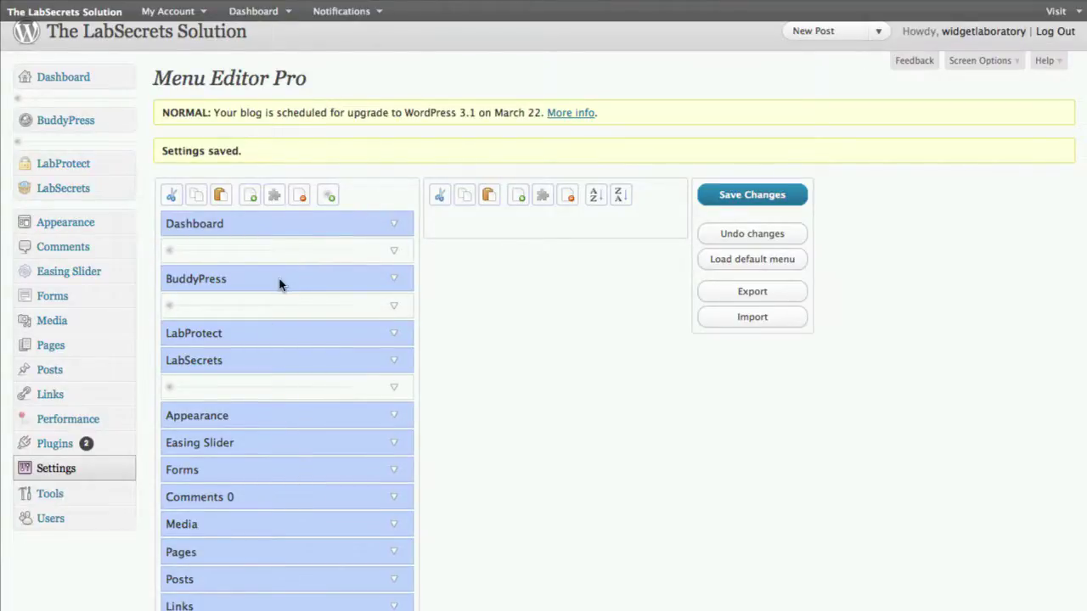
click(267, 333)
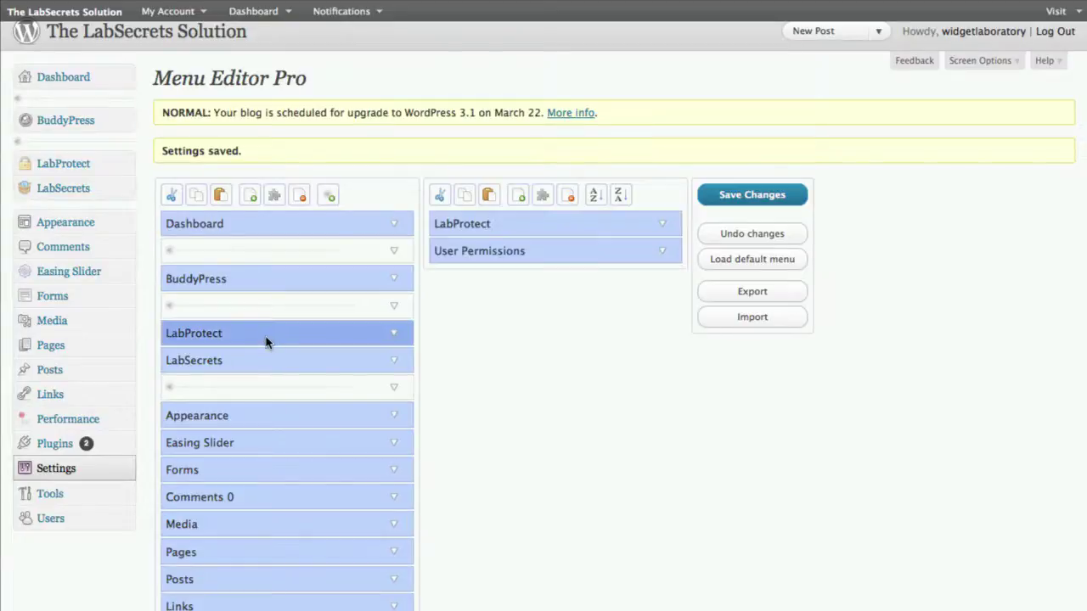
click(262, 363)
click(267, 411)
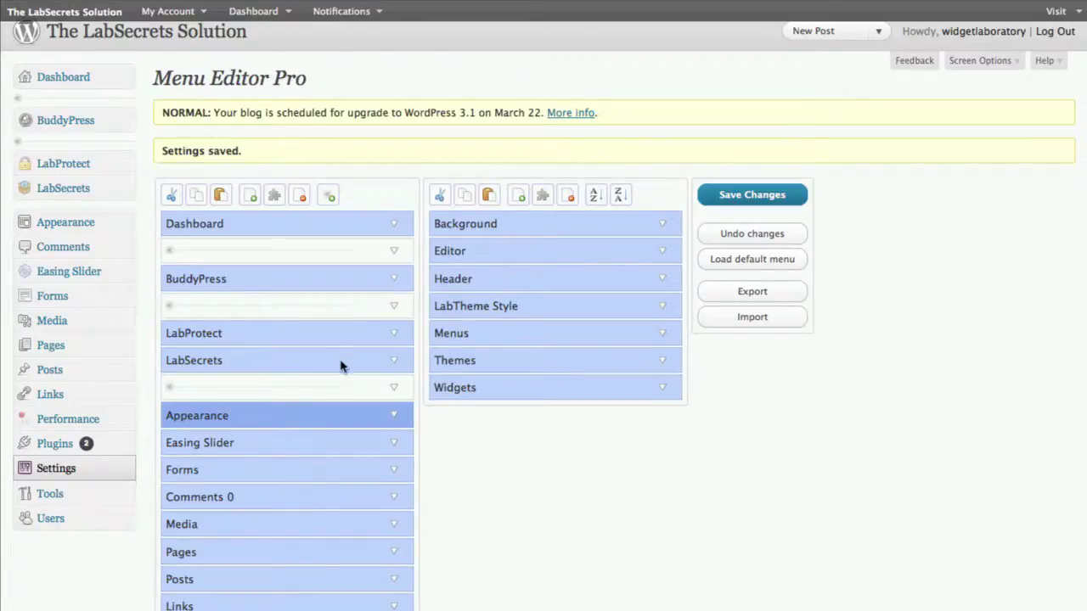
drag(472, 250, 474, 223)
drag(474, 300, 476, 277)
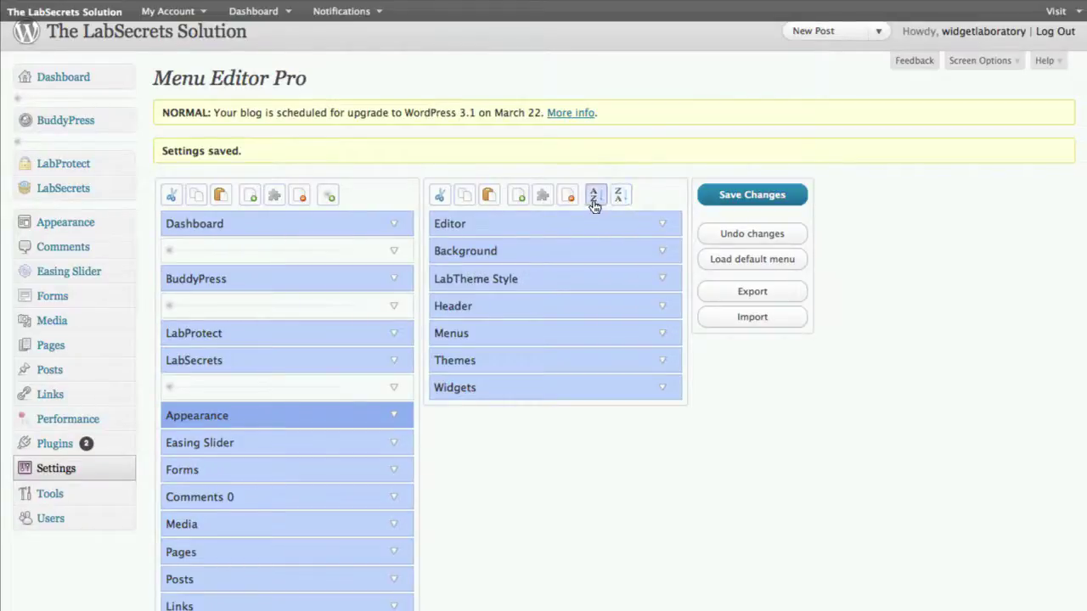
Sort the Appearance submenu items alphabetically, try the descending order, and return to ascending order
click(594, 202)
click(615, 199)
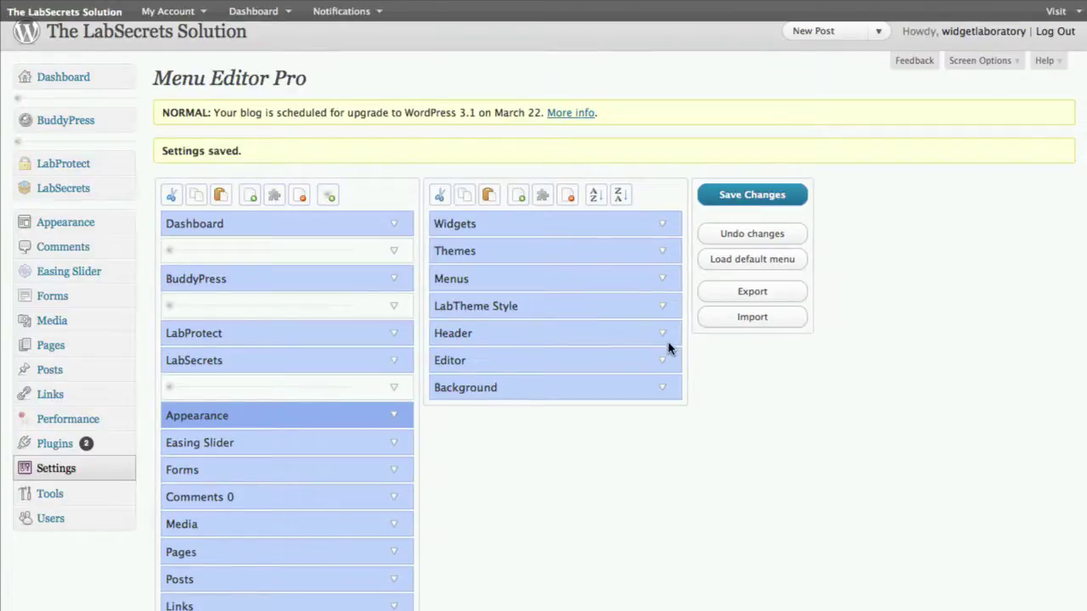
click(595, 195)
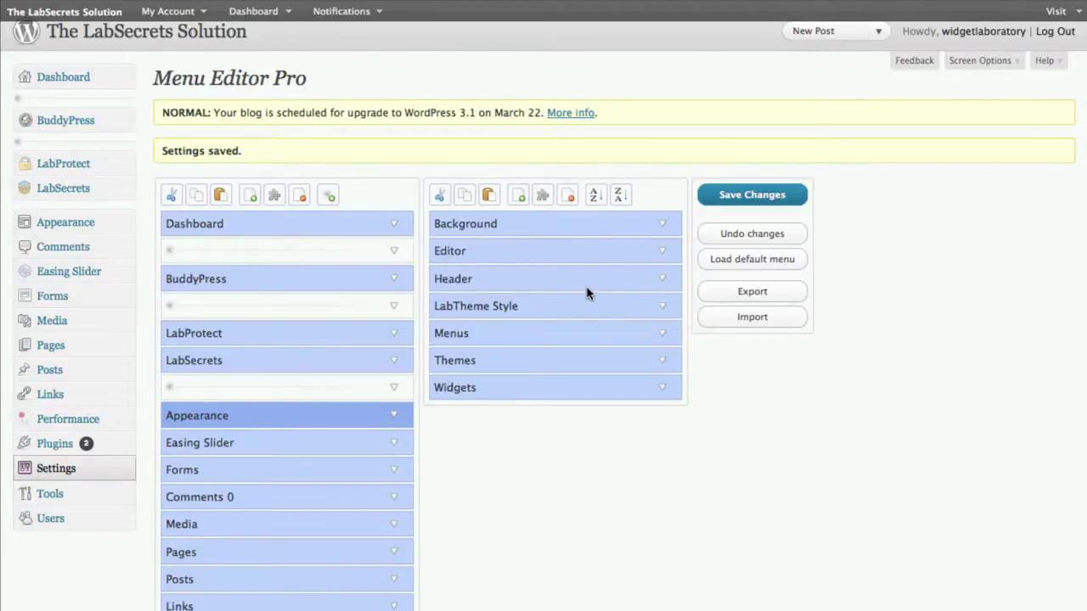
Rename the Appearance menu to "Cool Looks" and save the menu changes
click(399, 418)
scroll(473, 412, down, 2)
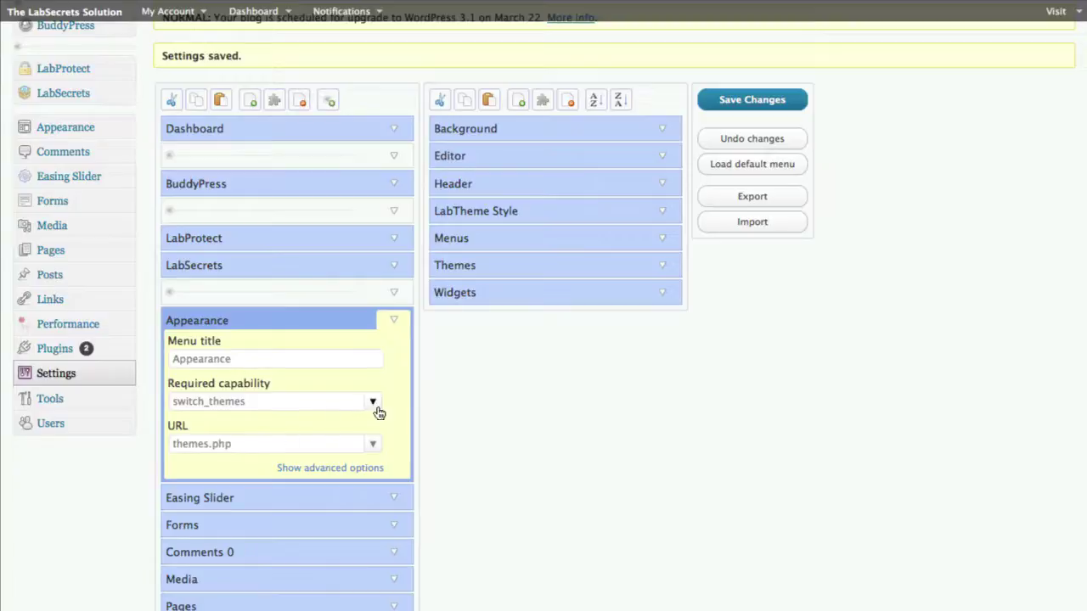
drag(322, 366, 189, 346)
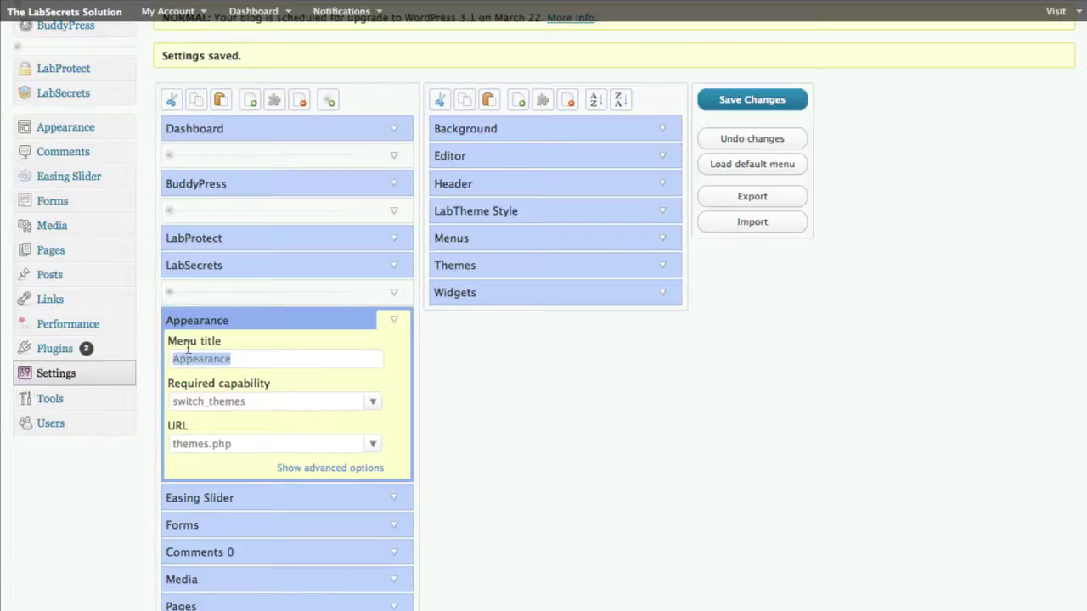
text(Cool Looks)
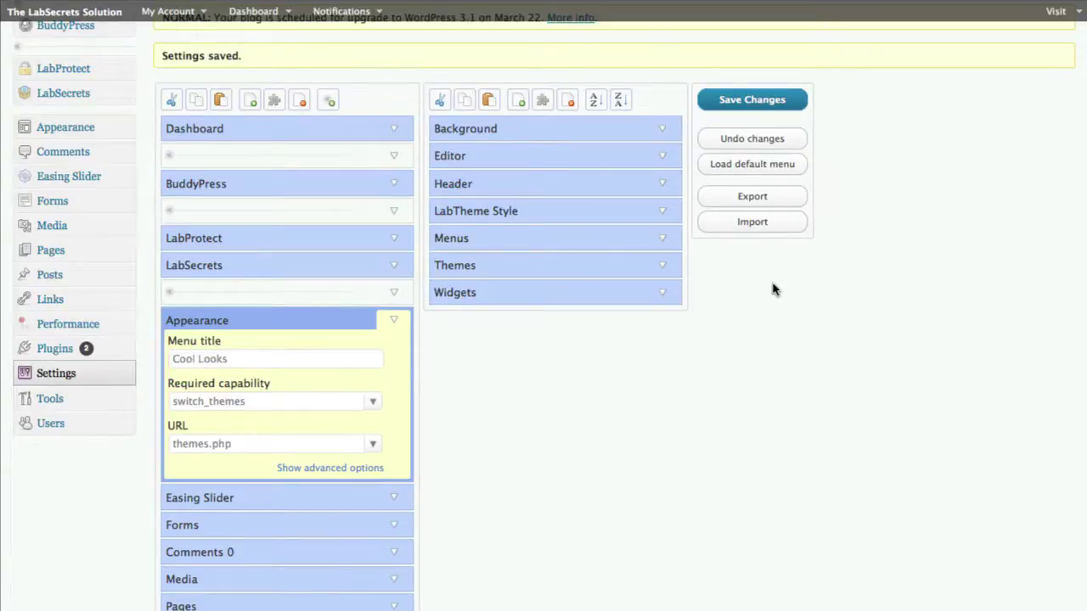
click(763, 101)
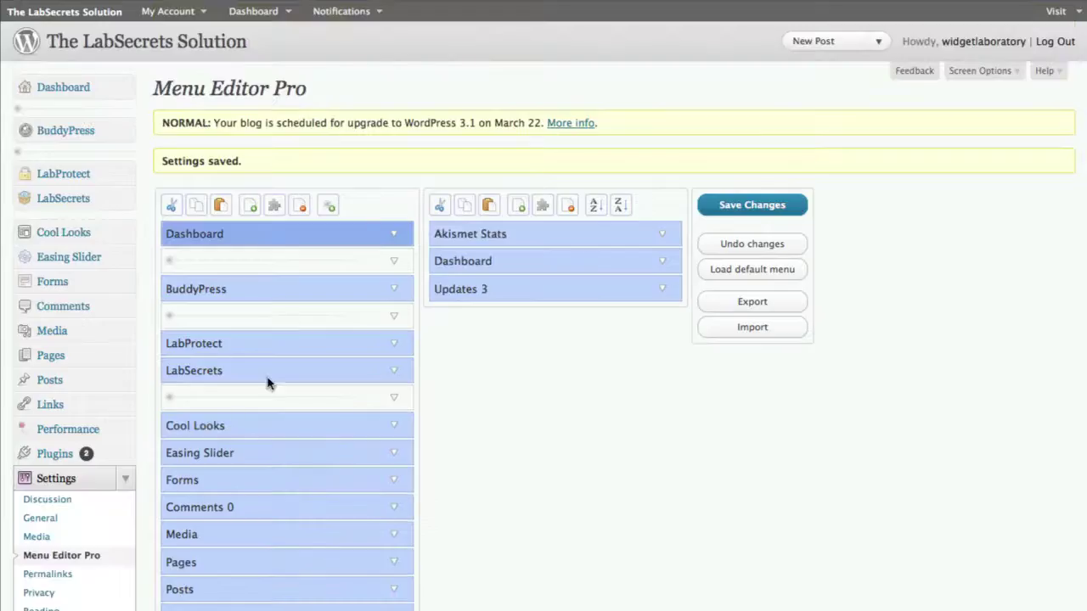
Set the required capability of the Cool Looks menu to read
click(395, 425)
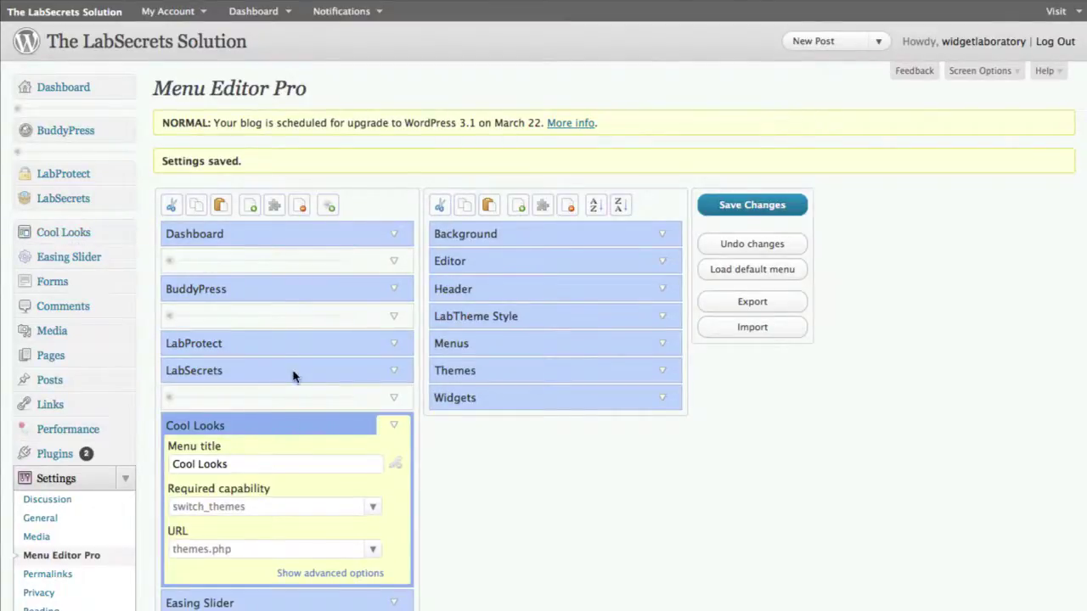
scroll(296, 444, down, 3)
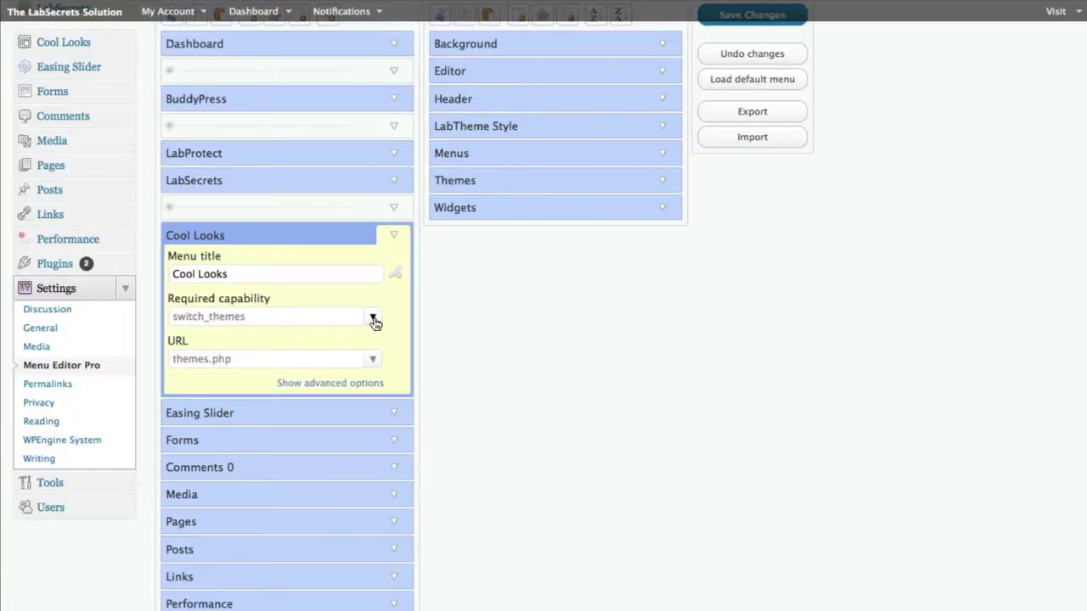
click(372, 318)
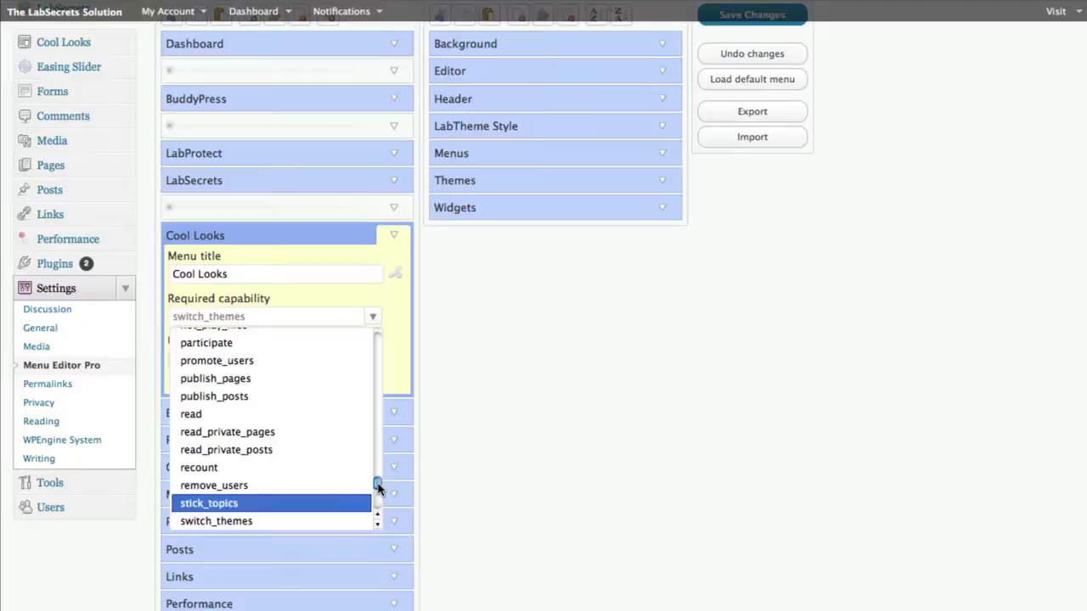
click(312, 415)
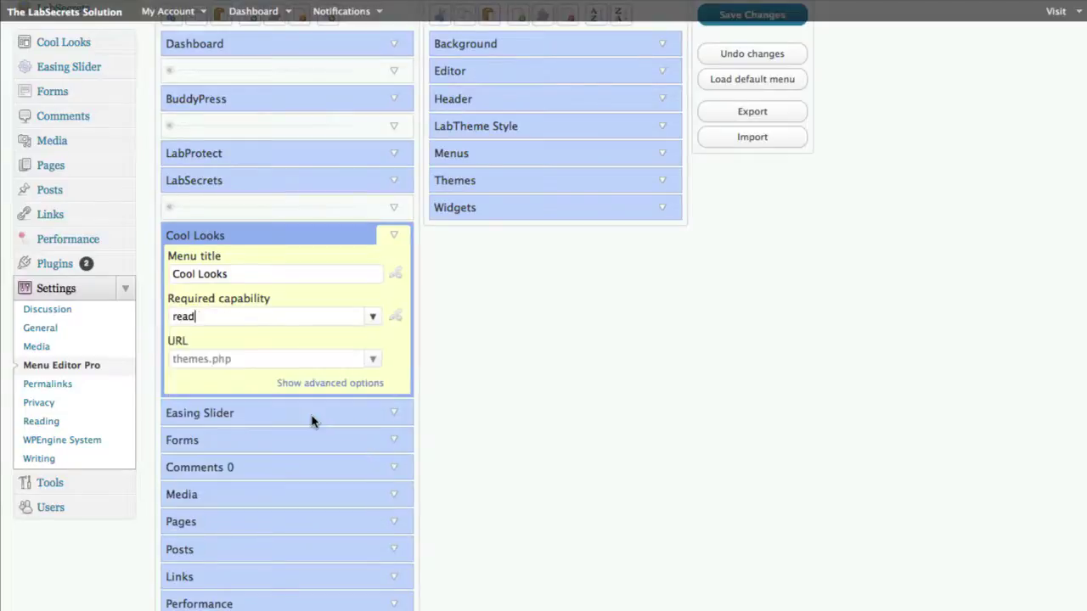
Try the Subscriber role and the Author role as the required capability of the Cool Looks menu
click(371, 320)
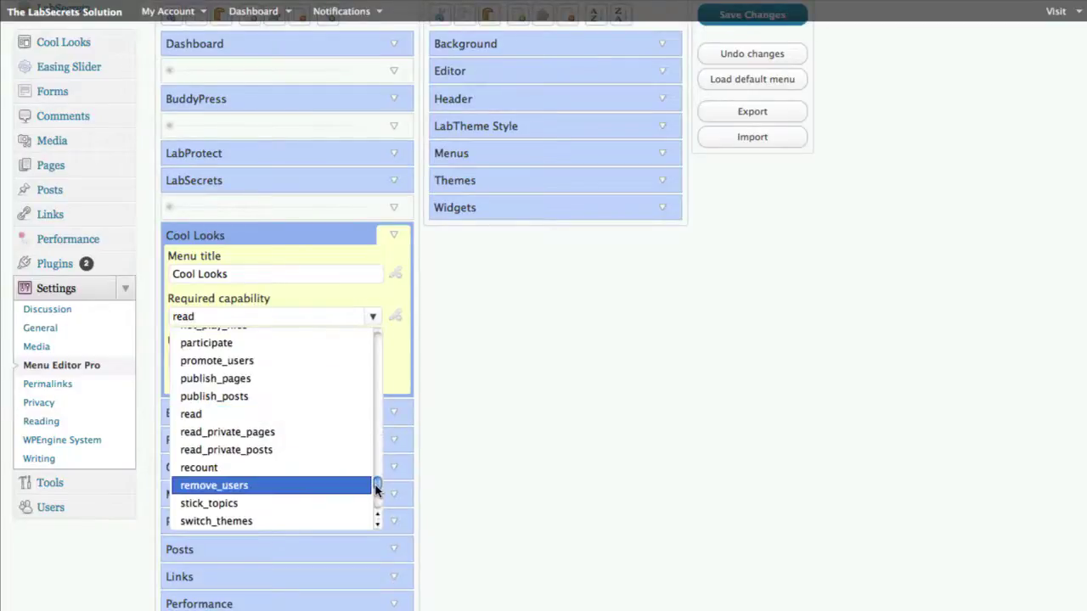
drag(376, 485, 376, 340)
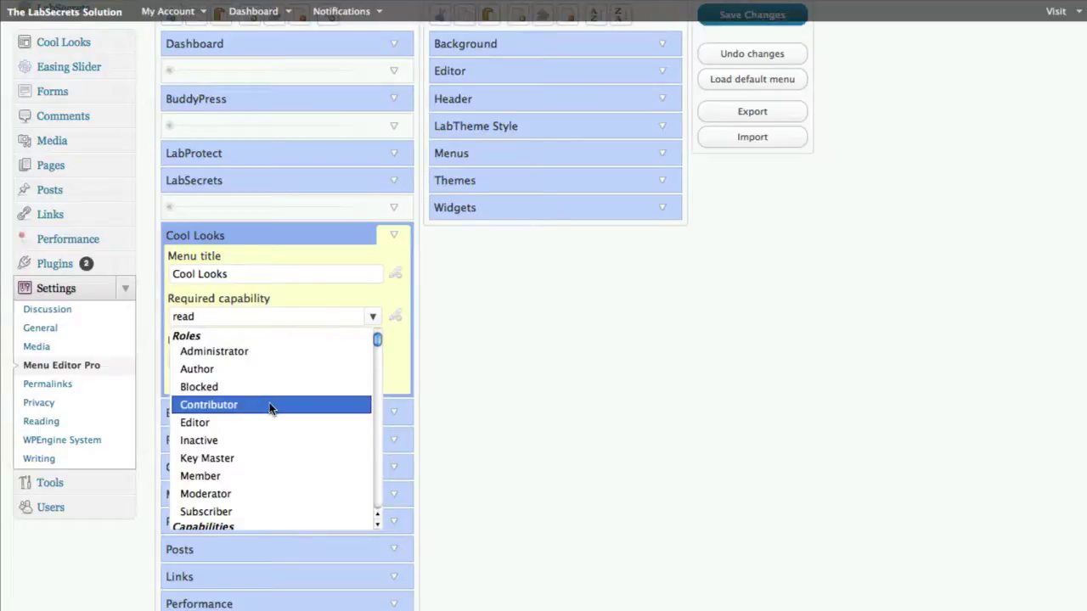
click(263, 511)
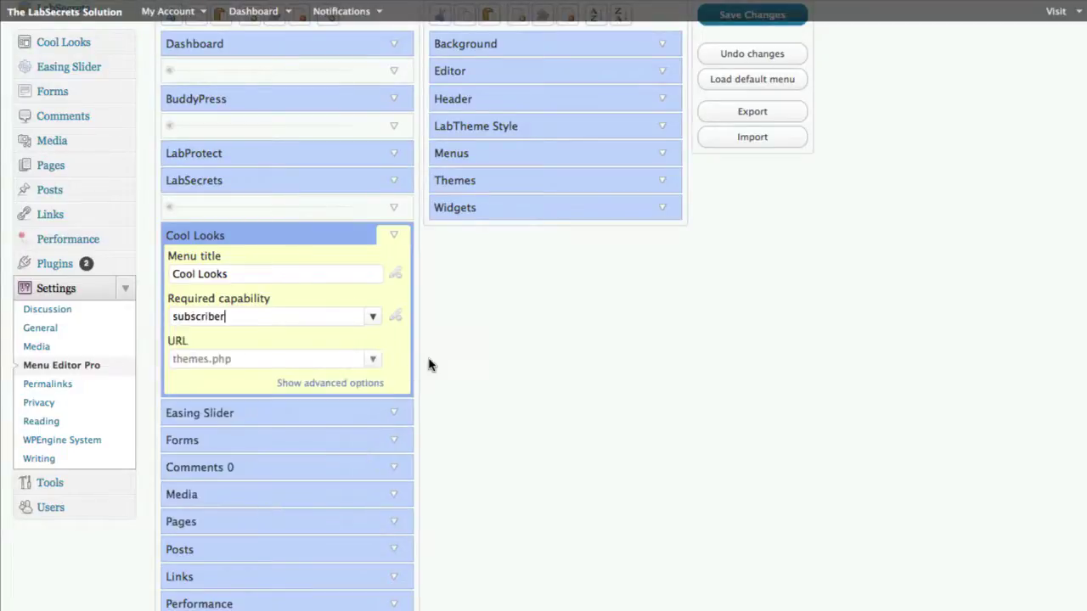
click(371, 319)
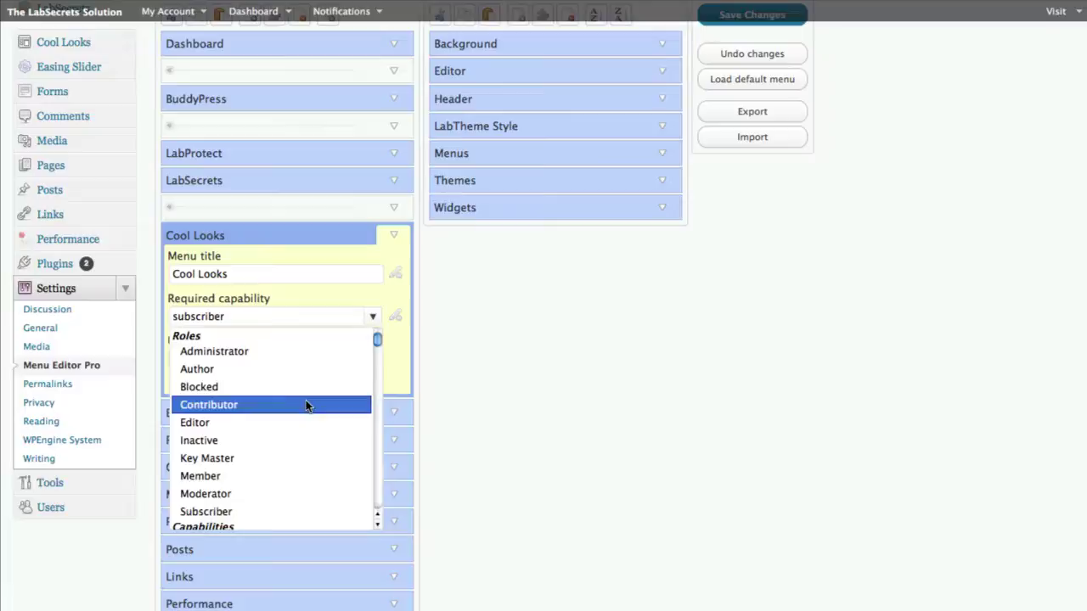
click(300, 369)
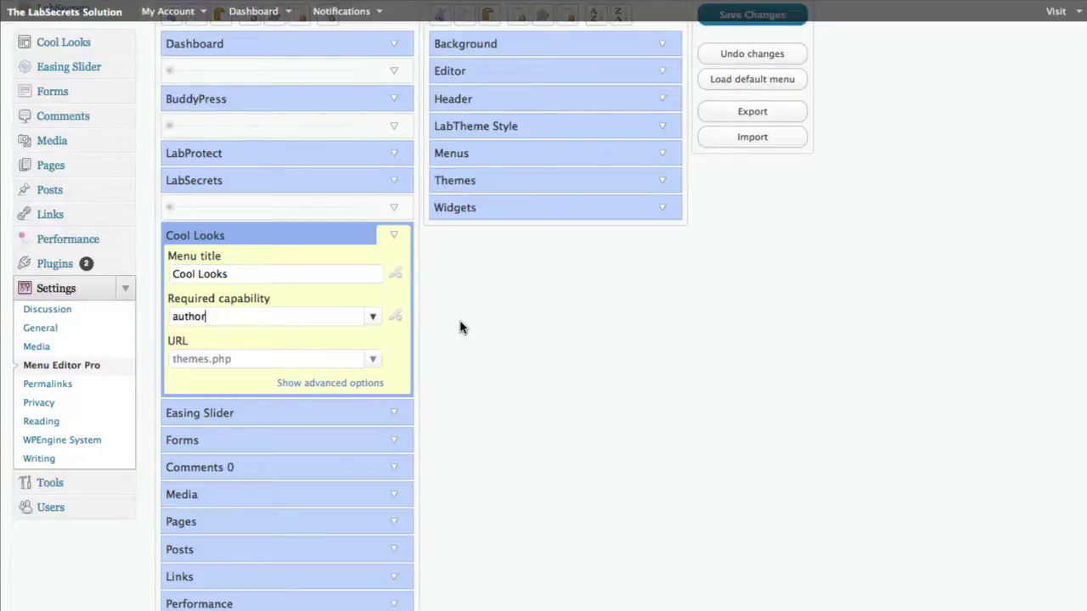
Set the Cool Looks menu's required capability to Administrator and reset its menu title to the default
click(375, 319)
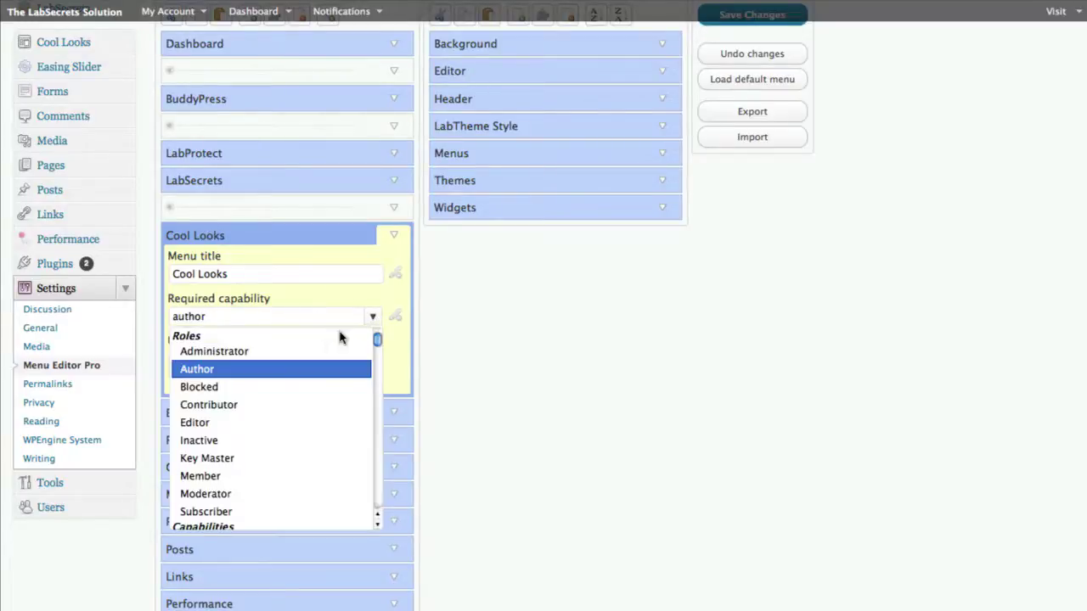
click(327, 350)
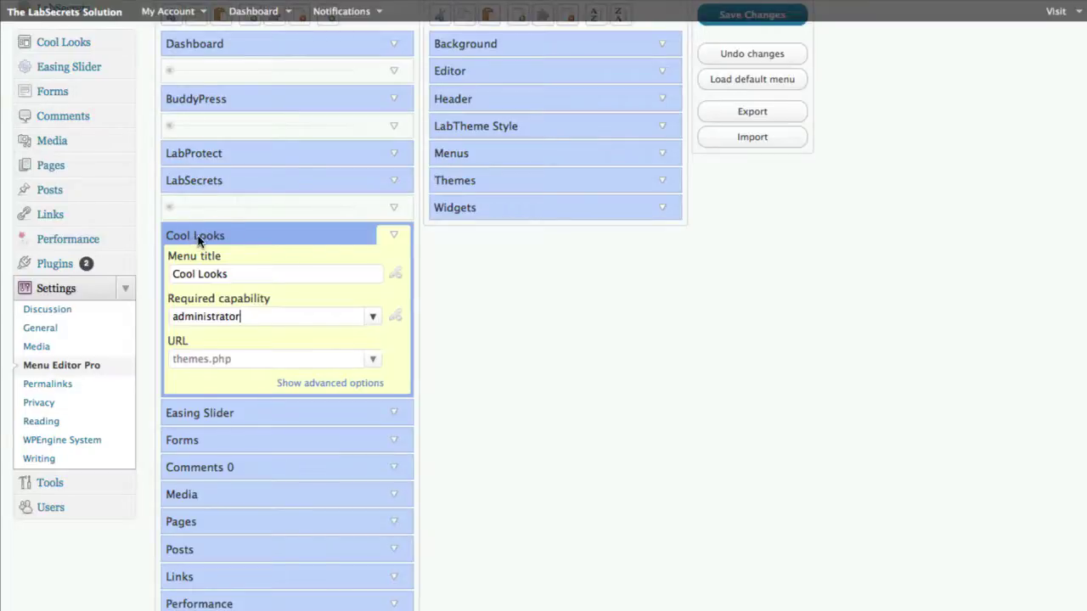
click(396, 280)
drag(243, 276, 161, 268)
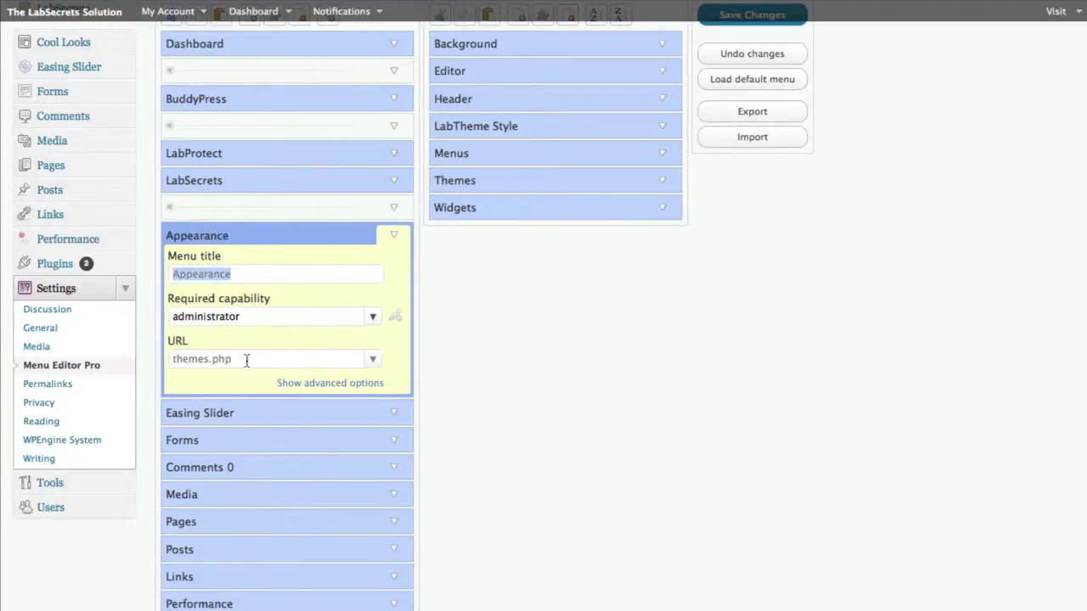
drag(247, 360, 170, 362)
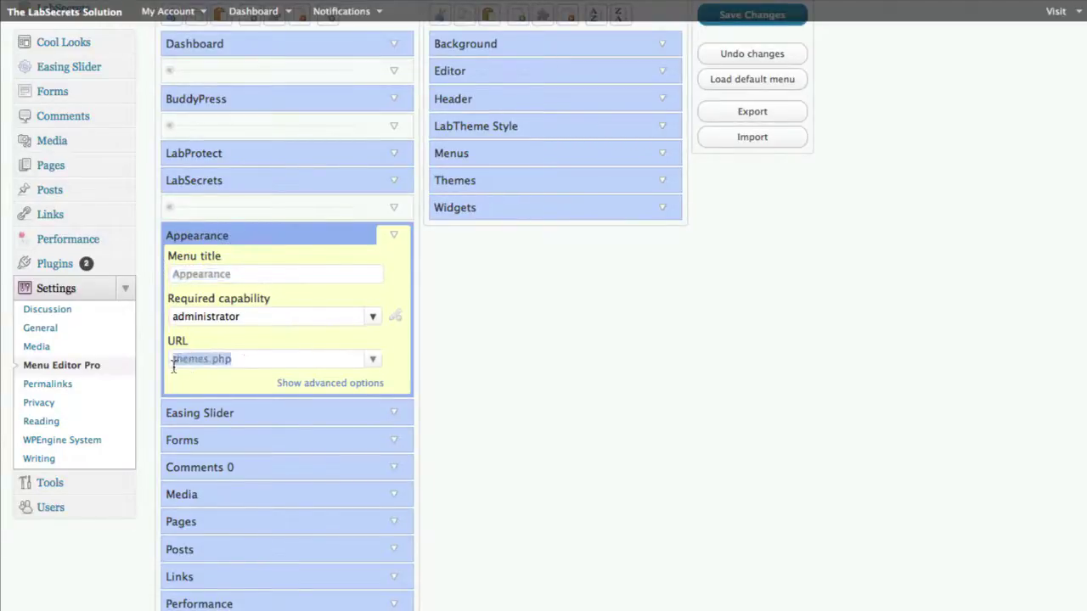
click(473, 354)
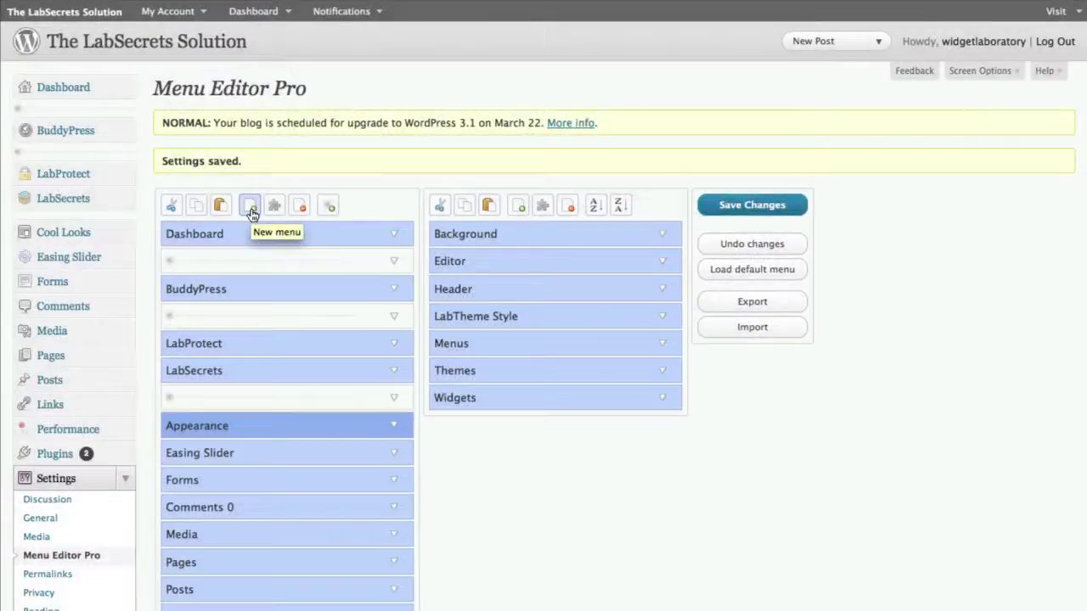
Add a new top-level menu and title it "LabSecrets Support"
click(251, 214)
scroll(529, 381, down, 5)
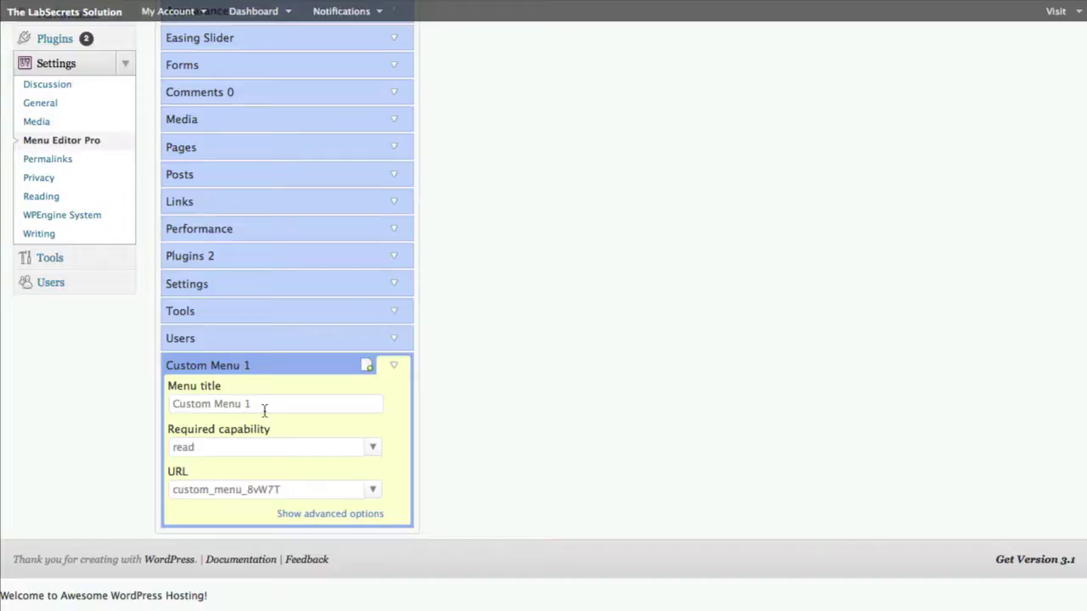
triple_click(264, 410)
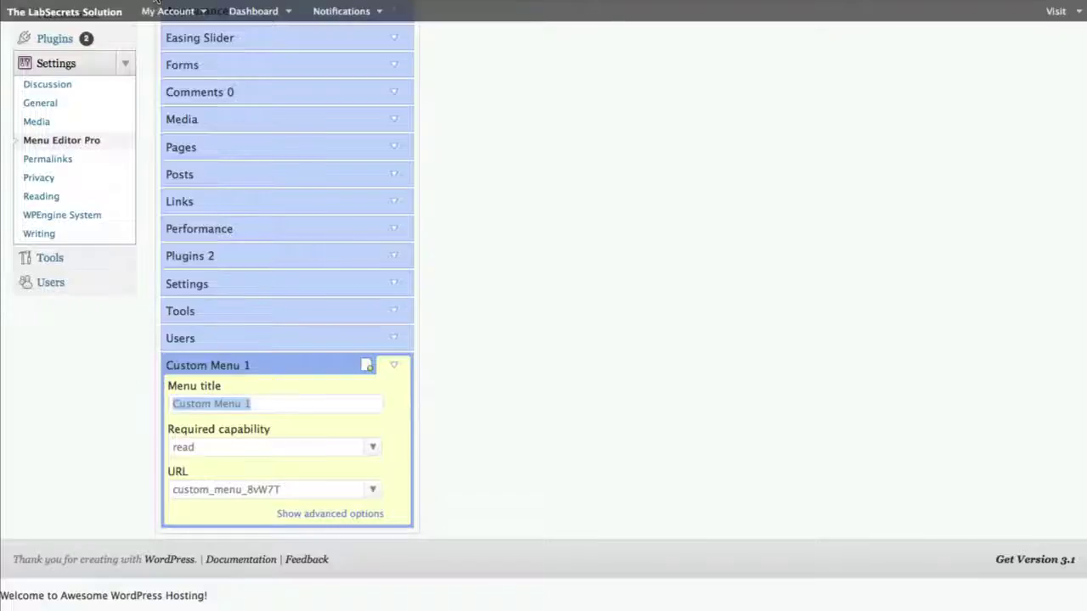
scroll(560, 145, up, 5)
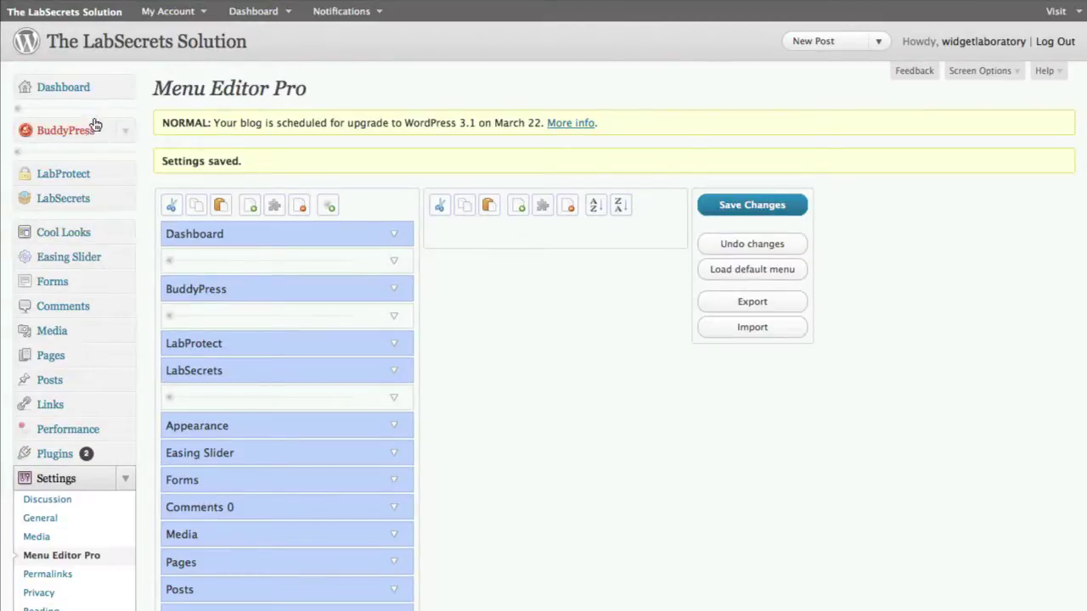
scroll(563, 269, down, 5)
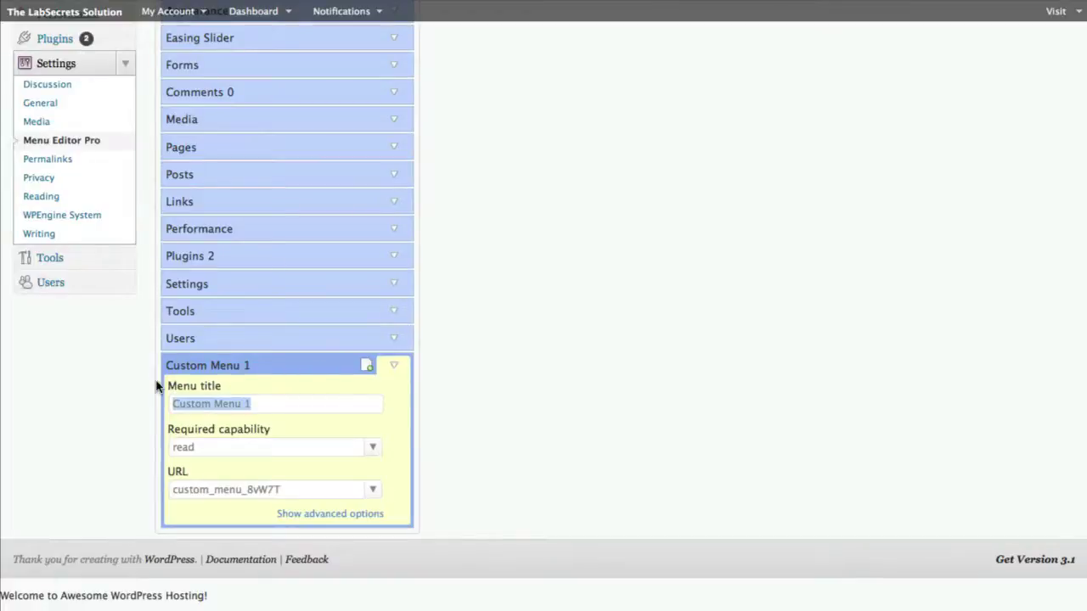
text(LabSEc)
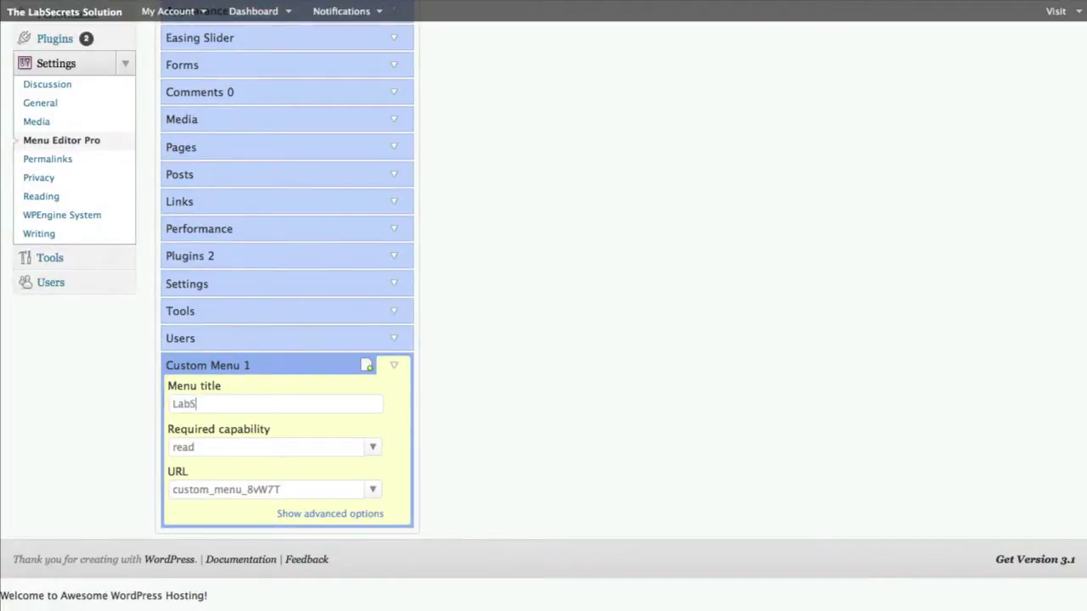
key(BackSpace)
key(BackSpace)
text(ecrets Support)
Set the required capability of the LabSecrets Support menu to the Administrator role
click(362, 449)
click(373, 448)
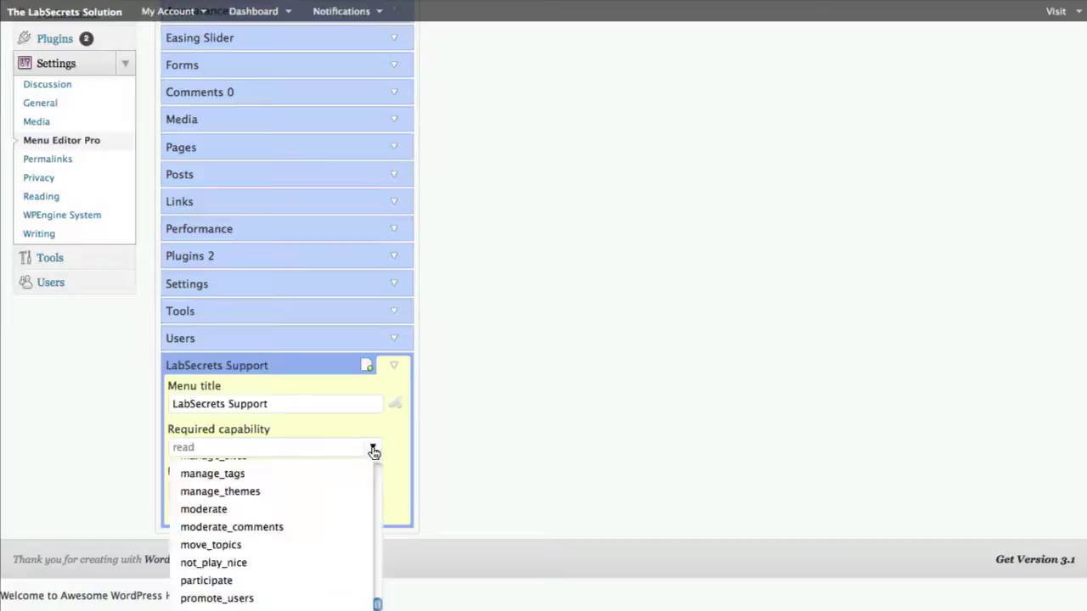
scroll(345, 490, up, 15)
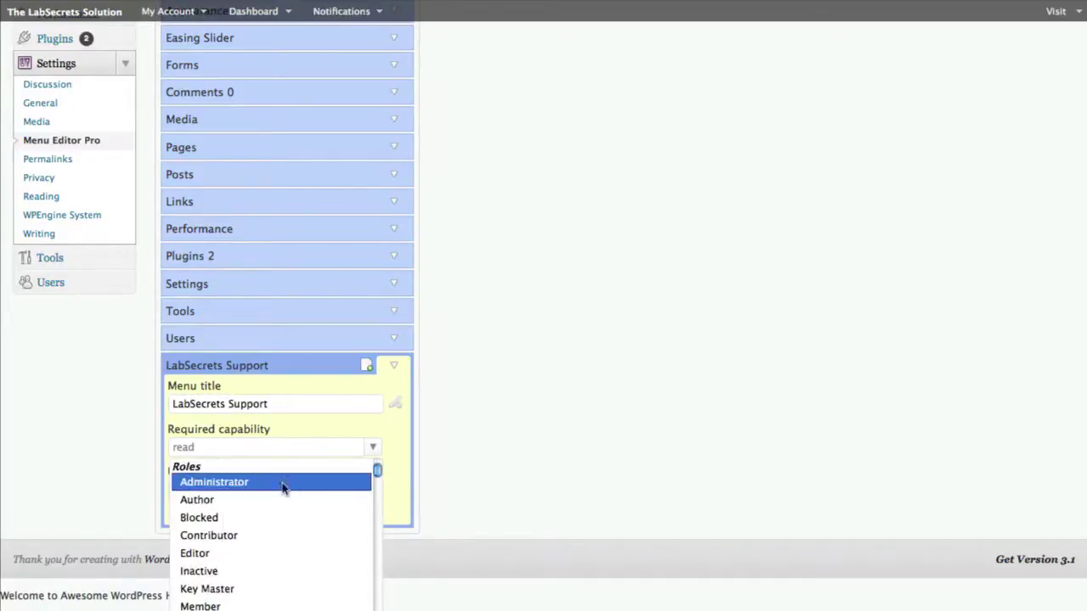
click(279, 481)
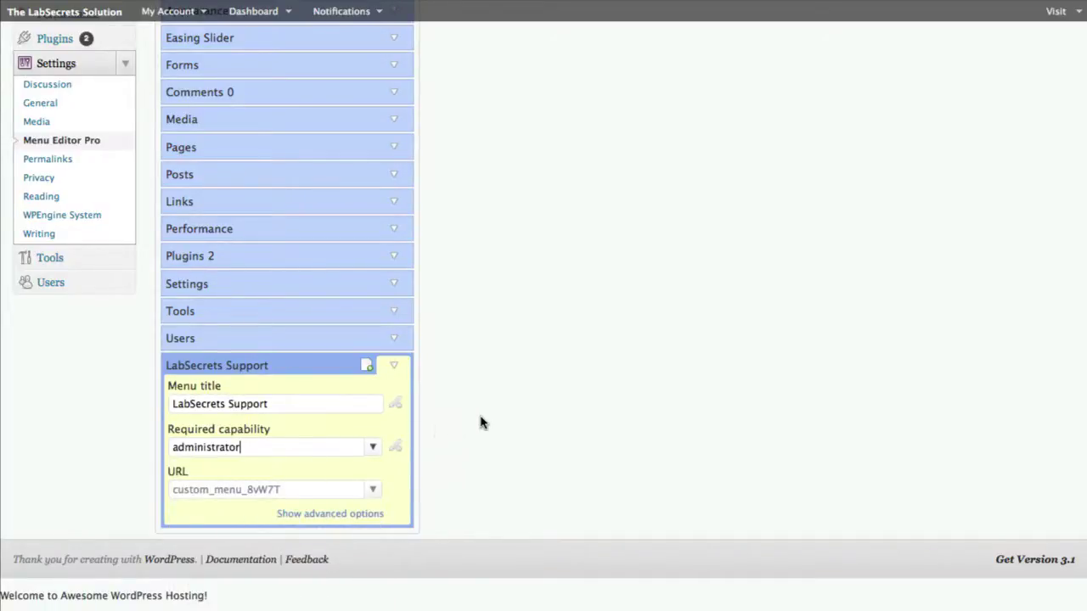
click(373, 490)
click(332, 497)
double_click(179, 485)
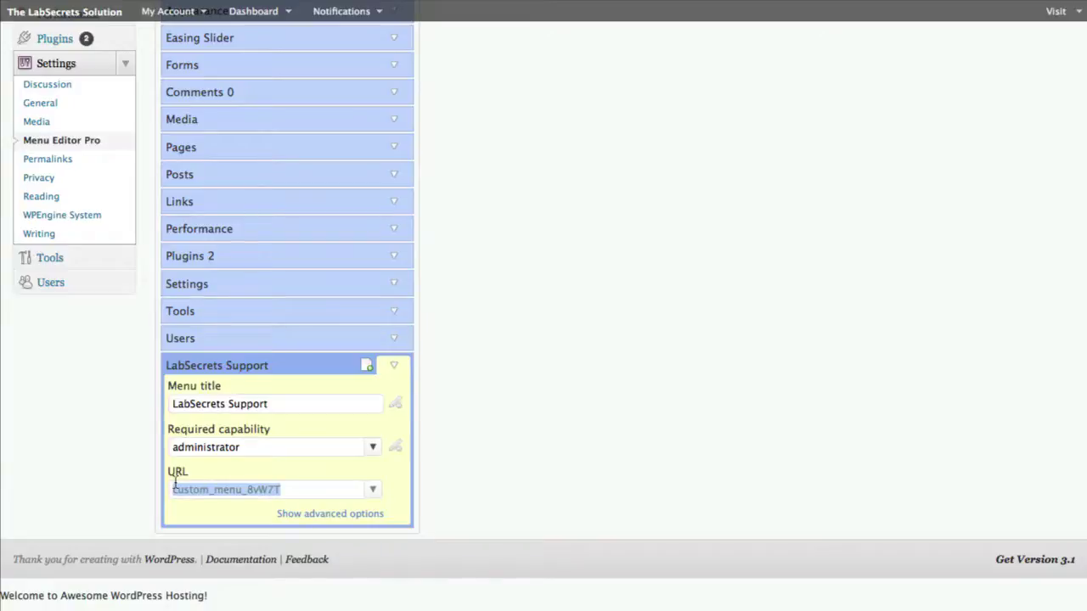
text(http://)
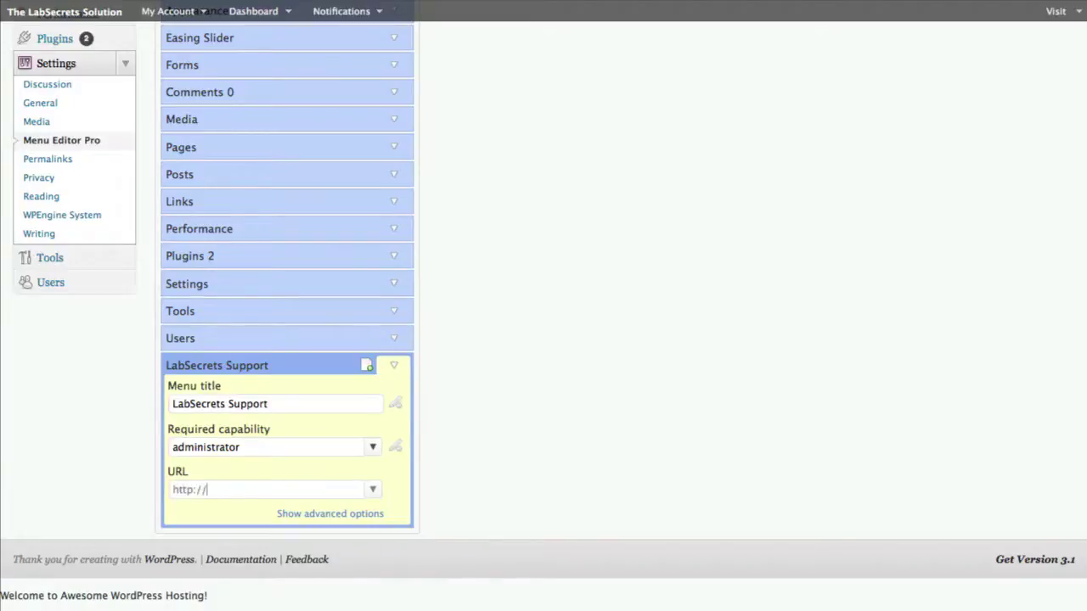
text(support.labsecrets.com)
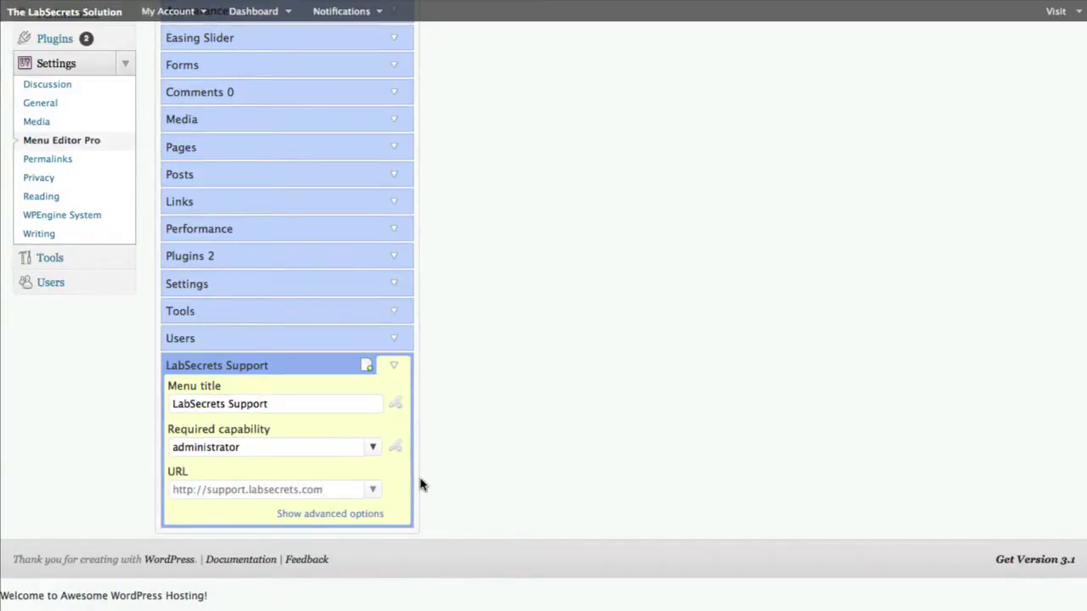
In the new menu's advanced options, set the window title to "LabSecrets Support" and make it open in a frame
click(373, 514)
scroll(477, 429, down, 3)
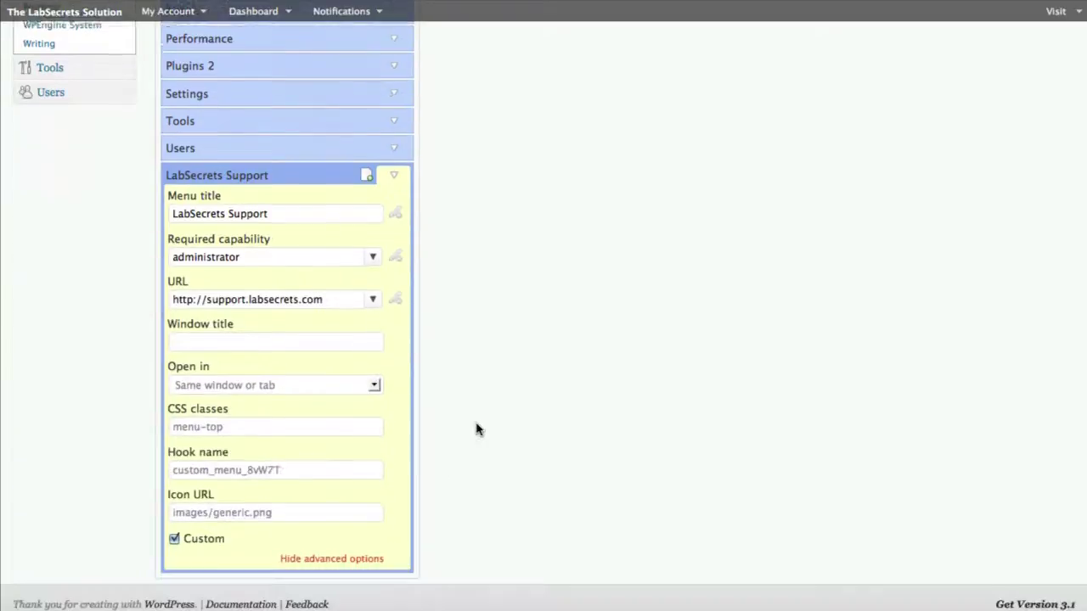
scroll(477, 429, down, 1)
click(311, 304)
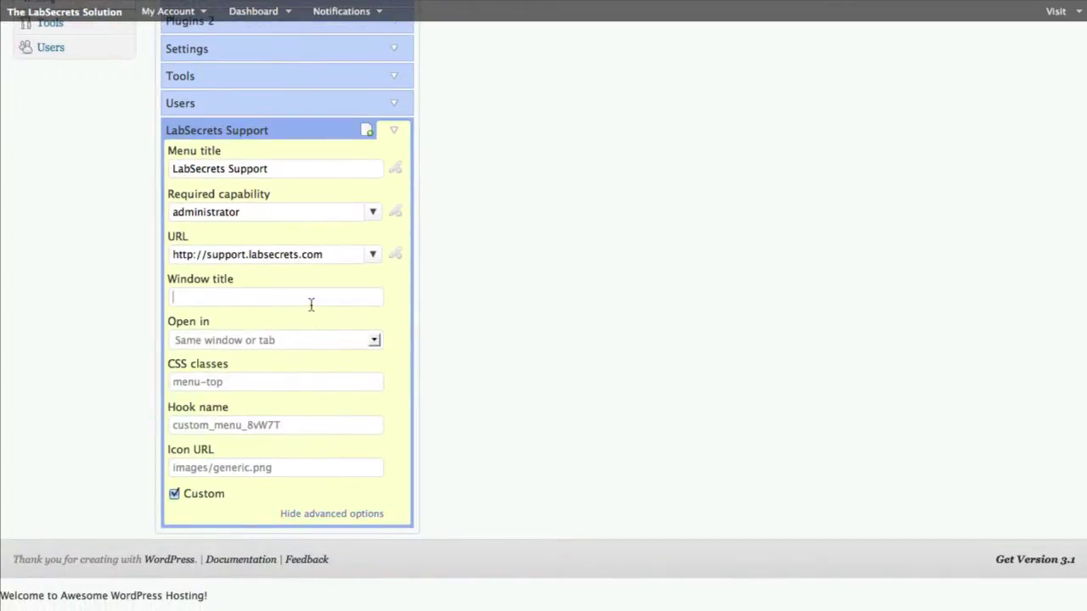
text(LabSecrets Support)
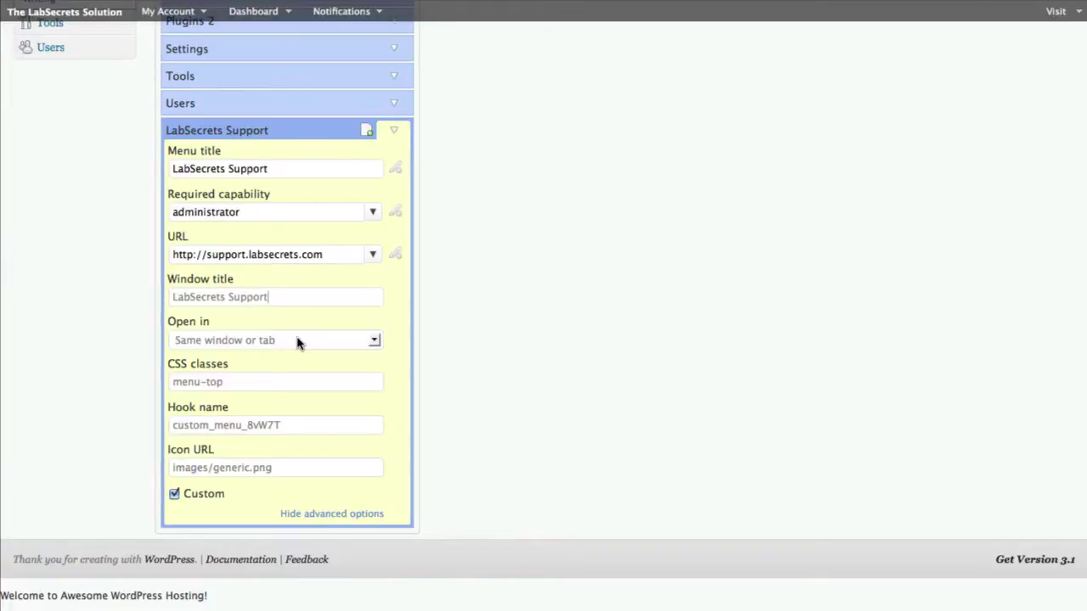
click(297, 343)
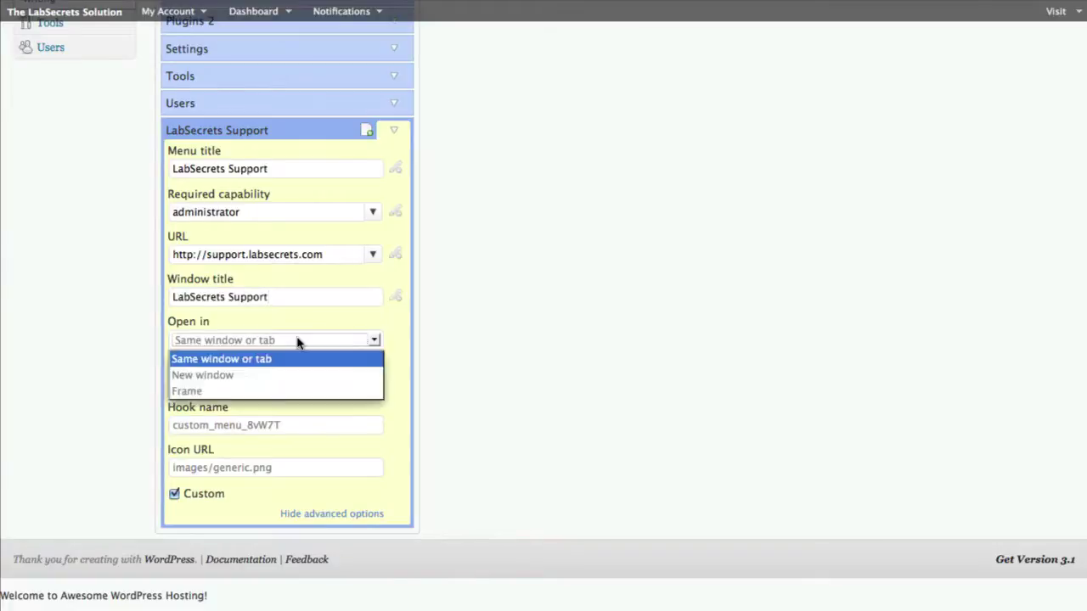
click(209, 387)
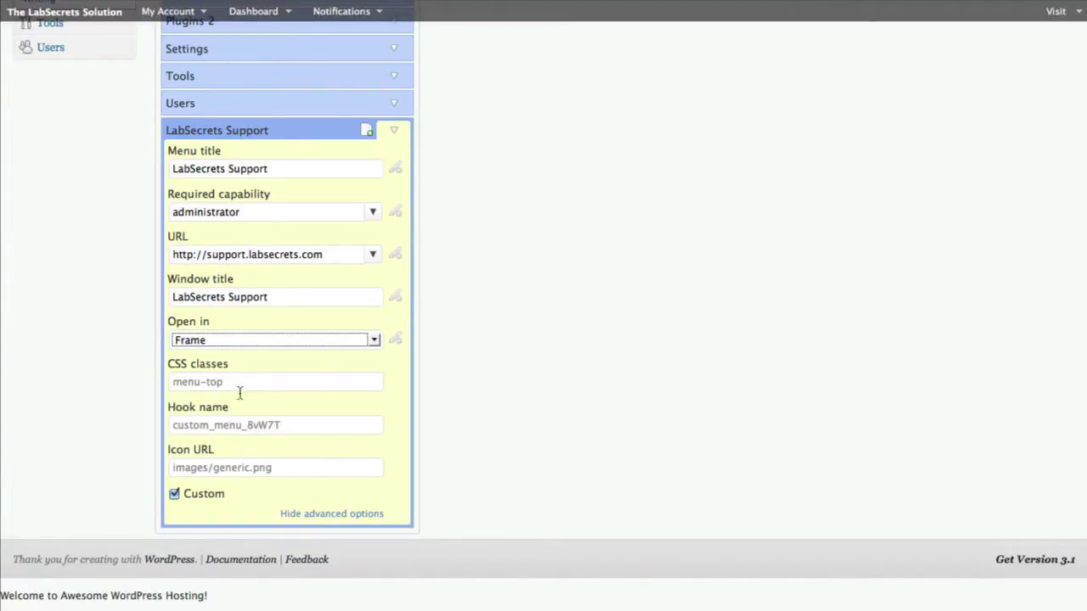
Set the hook name of the LabSecrets Support menu to labsecrets_support
drag(246, 381, 132, 385)
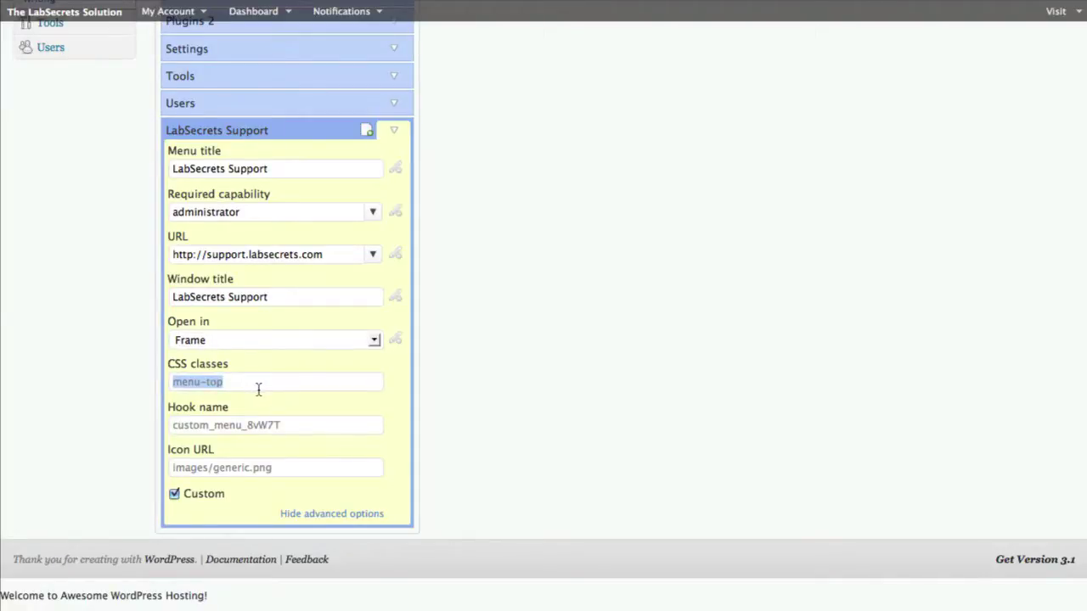
drag(305, 425, 150, 417)
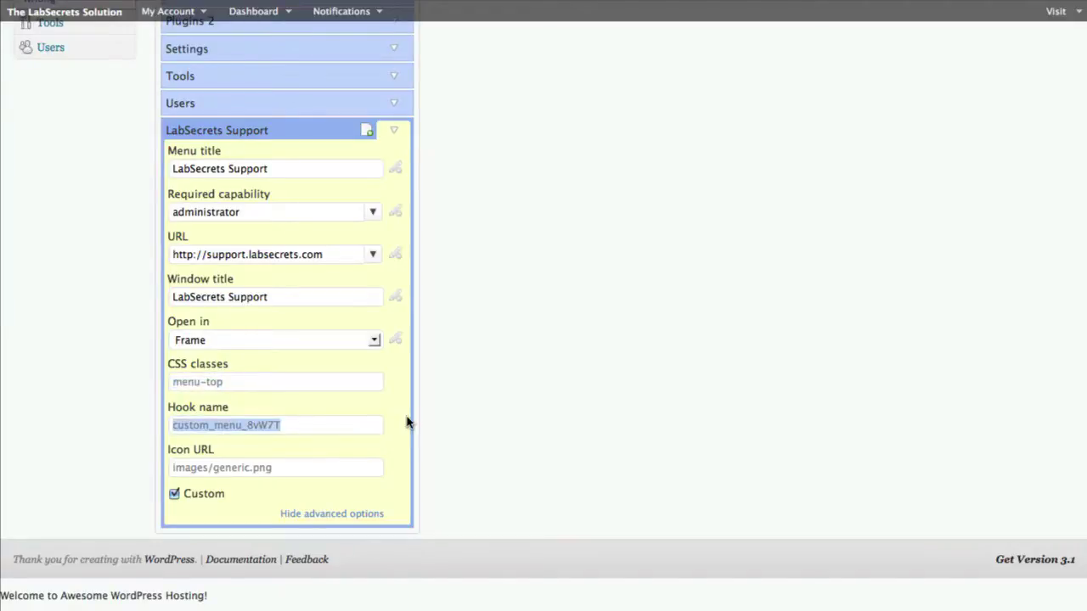
key(Right)
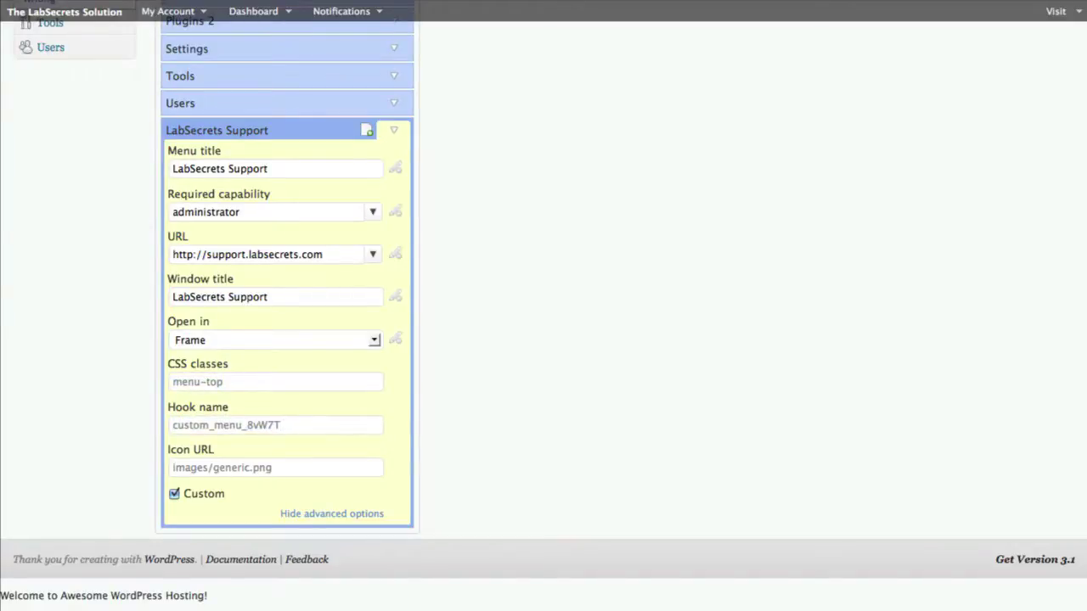
key(ctrl+a)
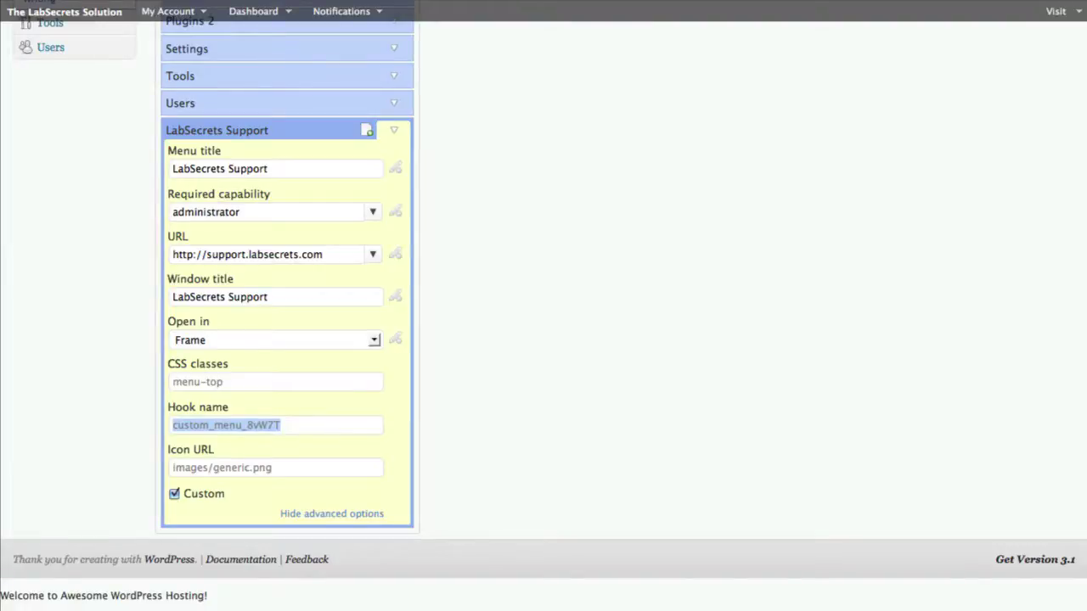
text(labsecrets_support)
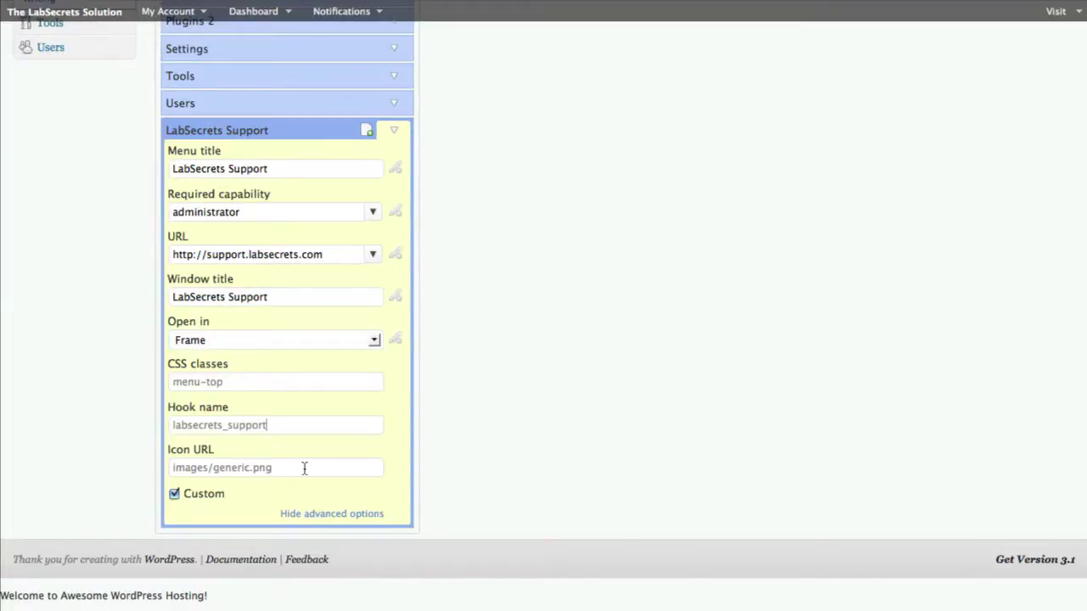
key(Tab)
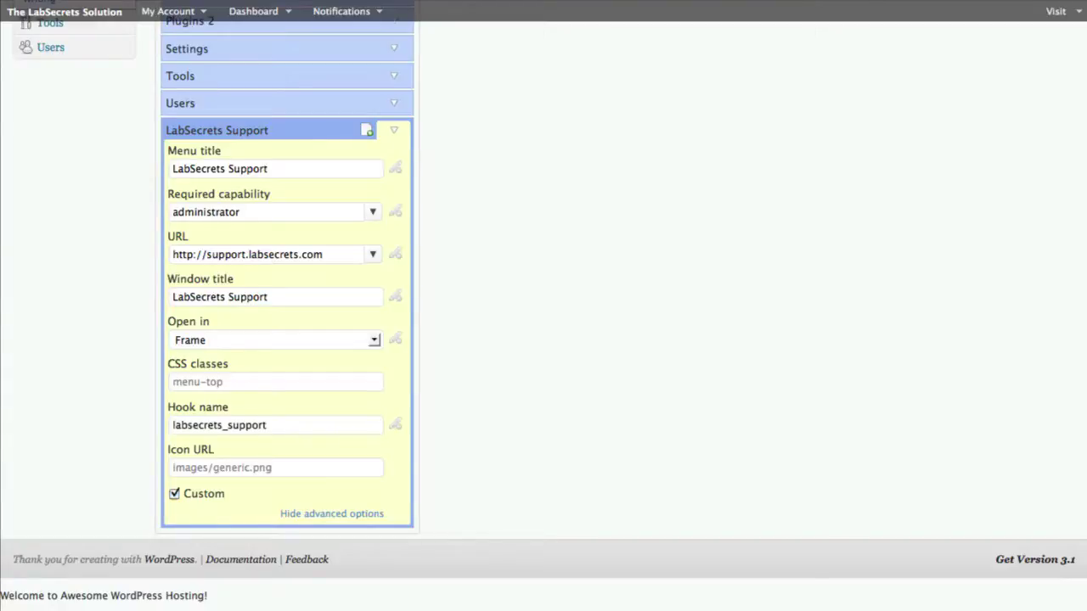
Open the page for adding new media in a separate tab and return to the menu editor
scroll(439, 447, up, 10)
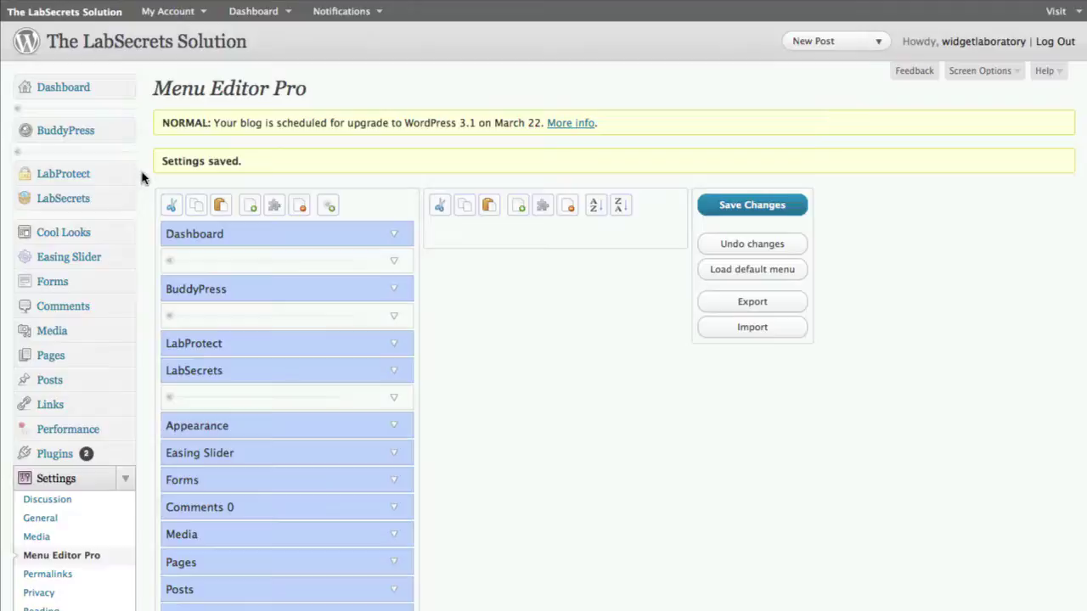
click(126, 335)
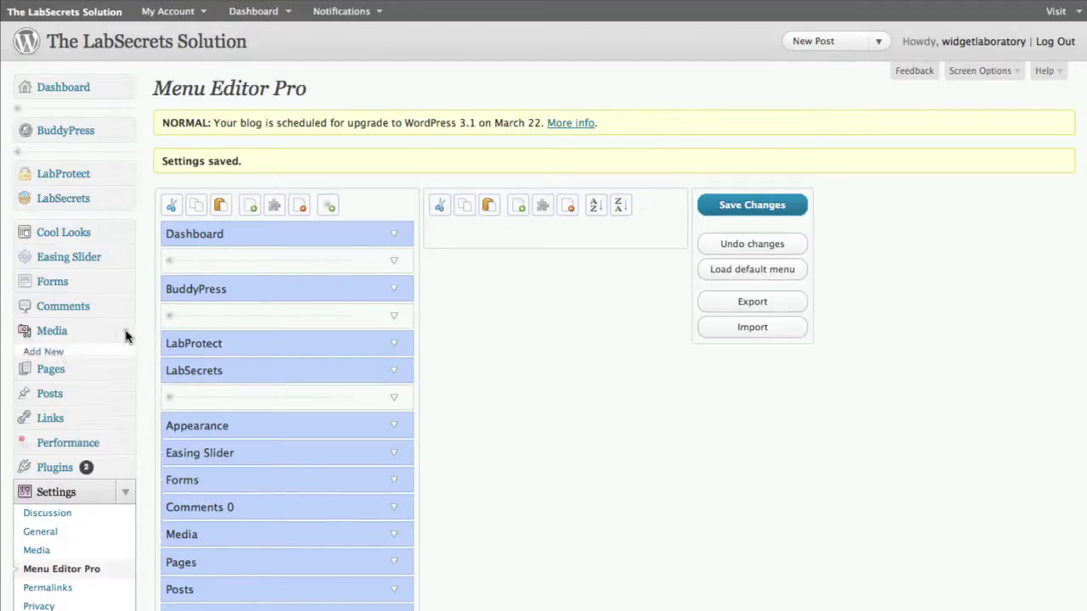
right_click(40, 355)
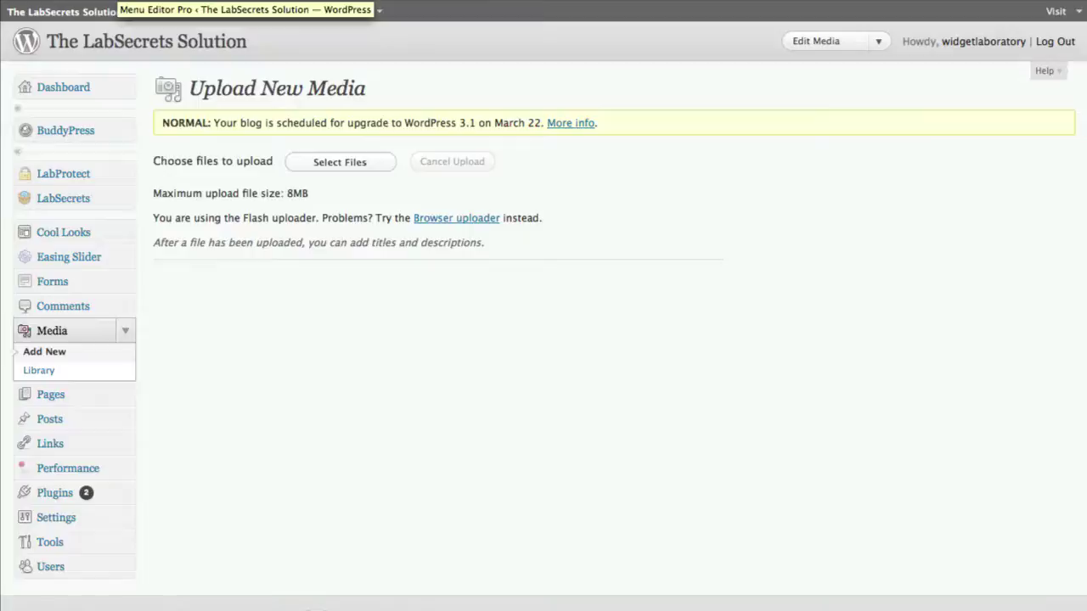
click(135, 2)
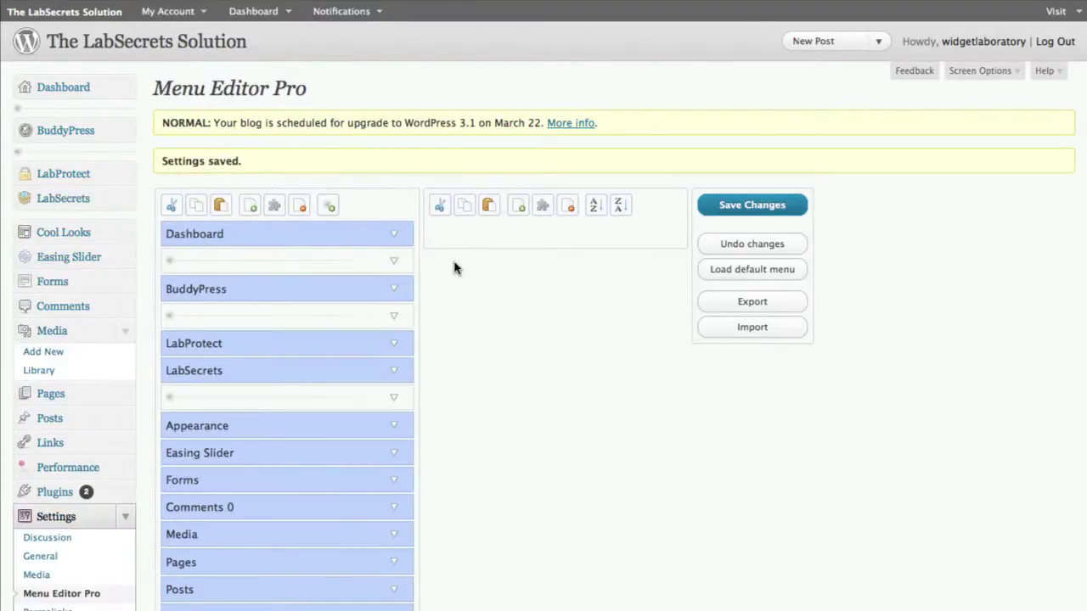
Paste the address of wp-content/uploads/2011/03/help1.png as the LabSecrets Support menu's icon URL and save the menu changes
scroll(511, 362, down, 15)
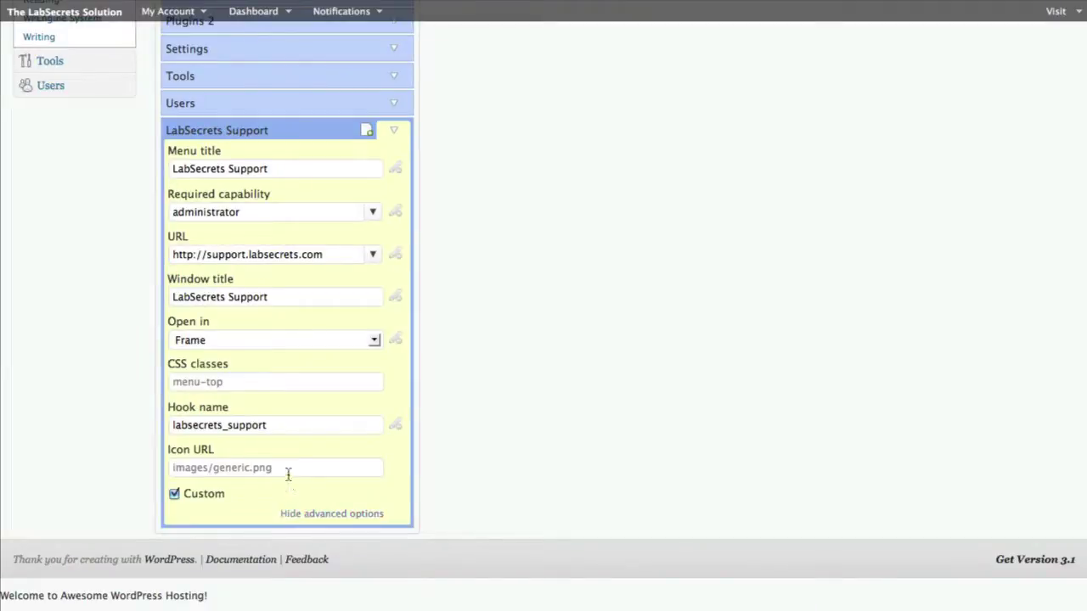
drag(286, 470, 140, 461)
key(ctrl+v)
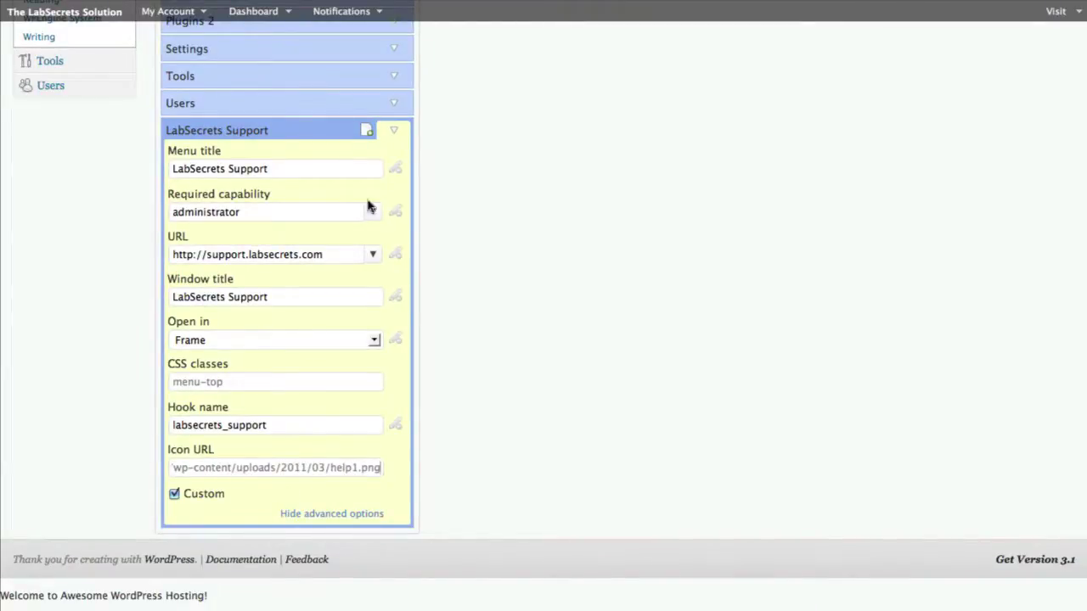
scroll(571, 214, up, 15)
click(747, 204)
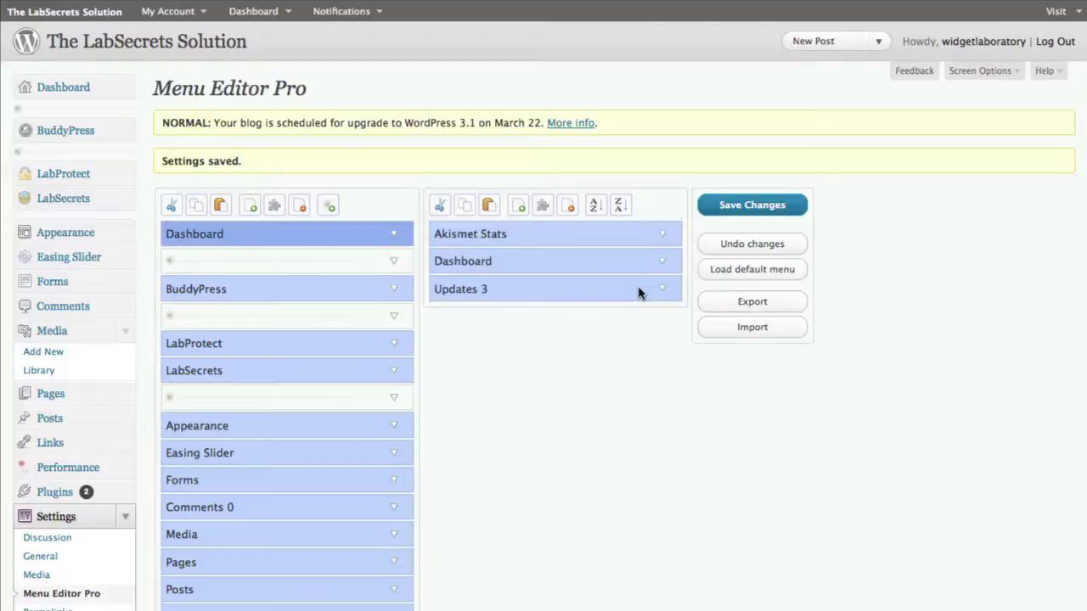
Move the LabSecrets Support menu directly below LabSecrets and save the new menu order
scroll(635, 299, down, 5)
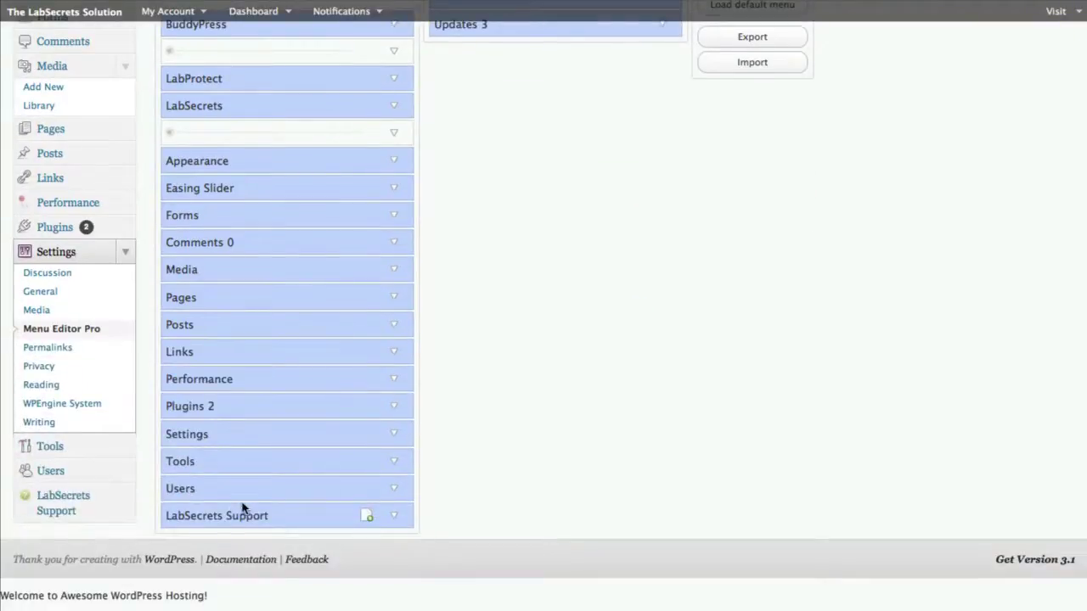
drag(245, 518, 243, 134)
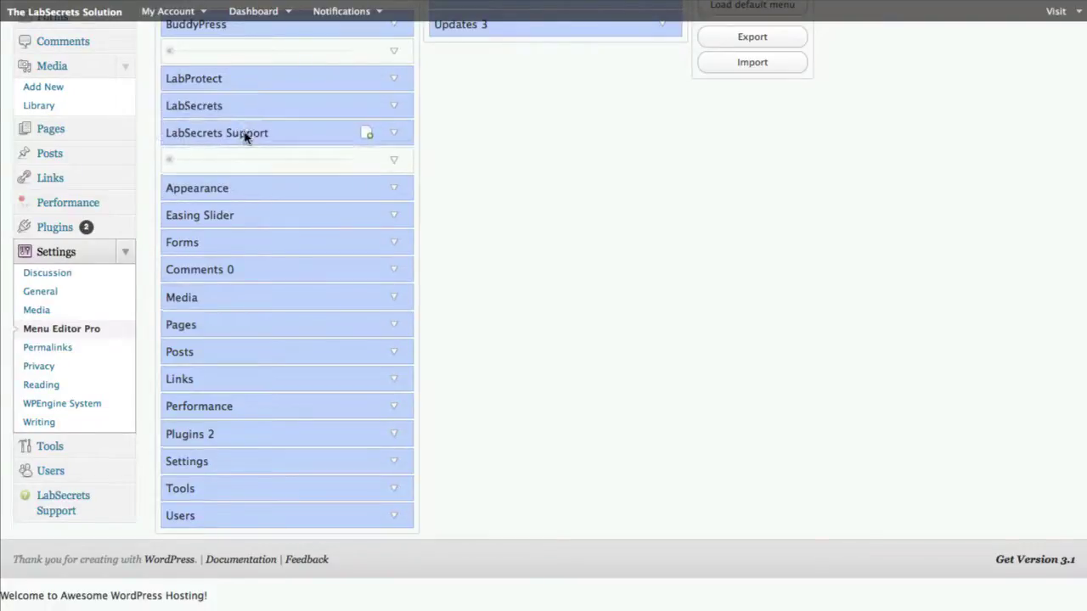
scroll(471, 20, up, 3)
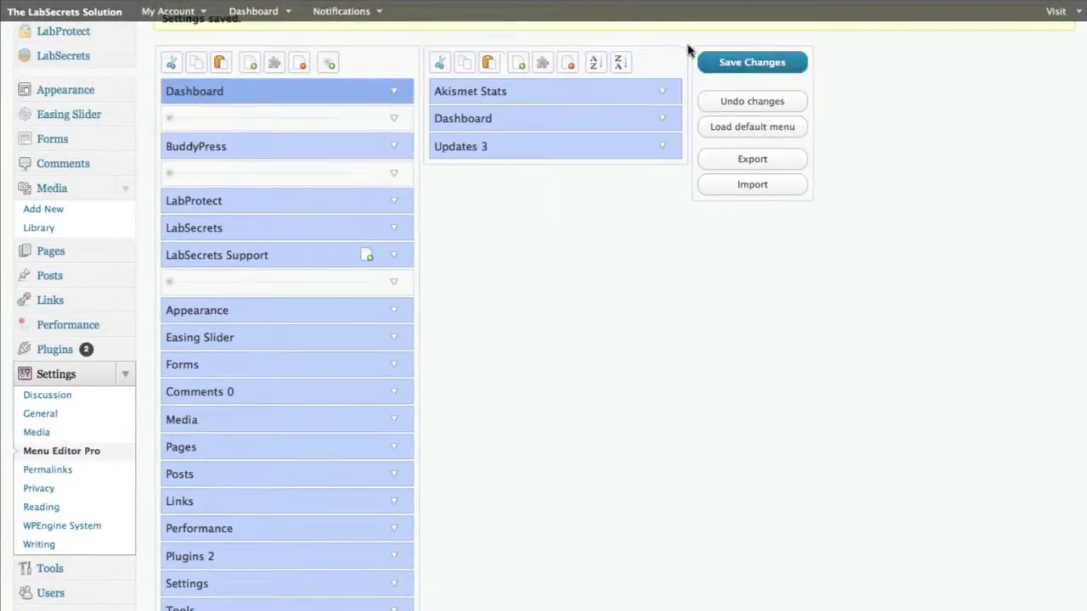
click(733, 65)
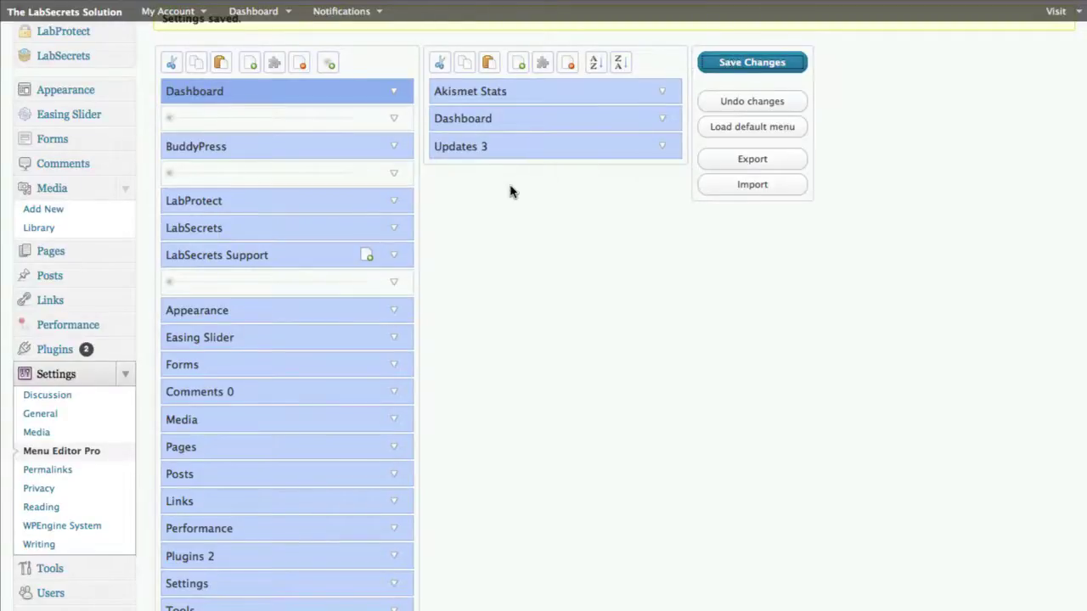
Look through the embedded support center on the LabSecrets Support page and collapse the Media submenu
click(127, 374)
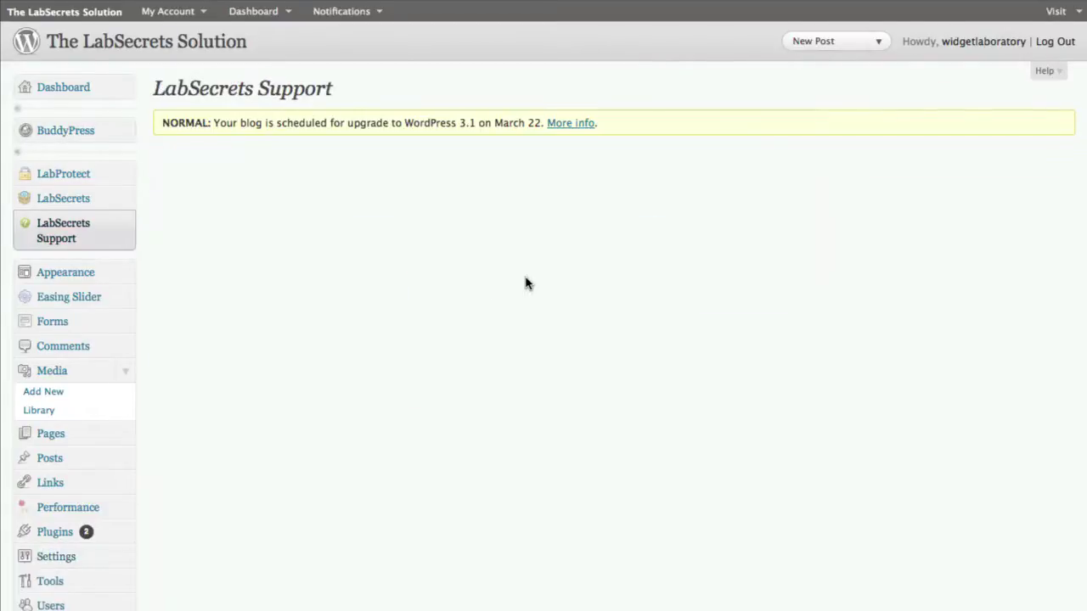
scroll(931, 339, down, 1)
scroll(932, 340, down, 5)
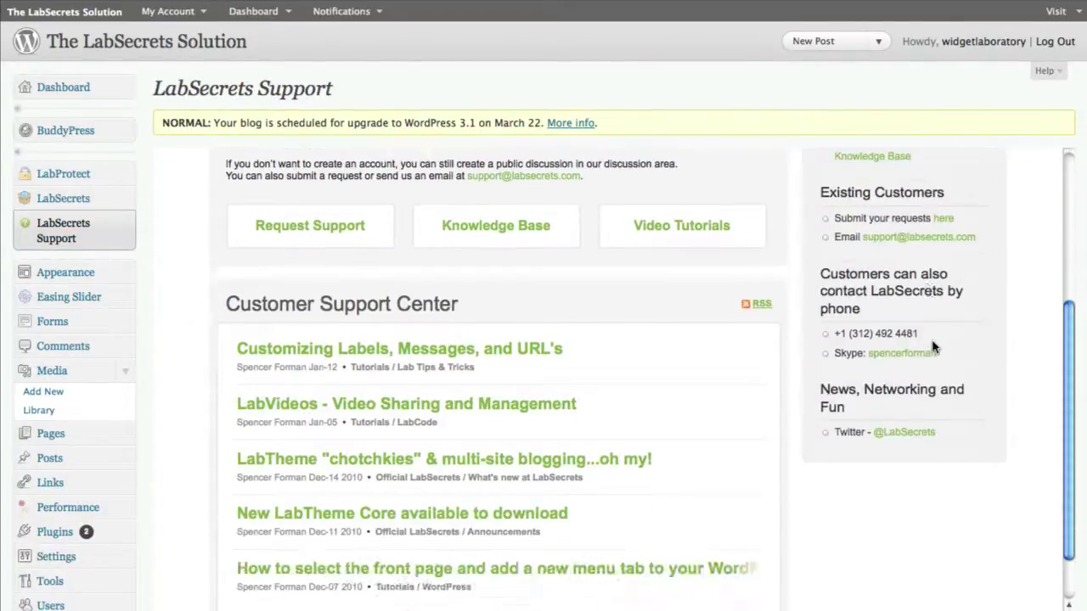
scroll(934, 345, up, 6)
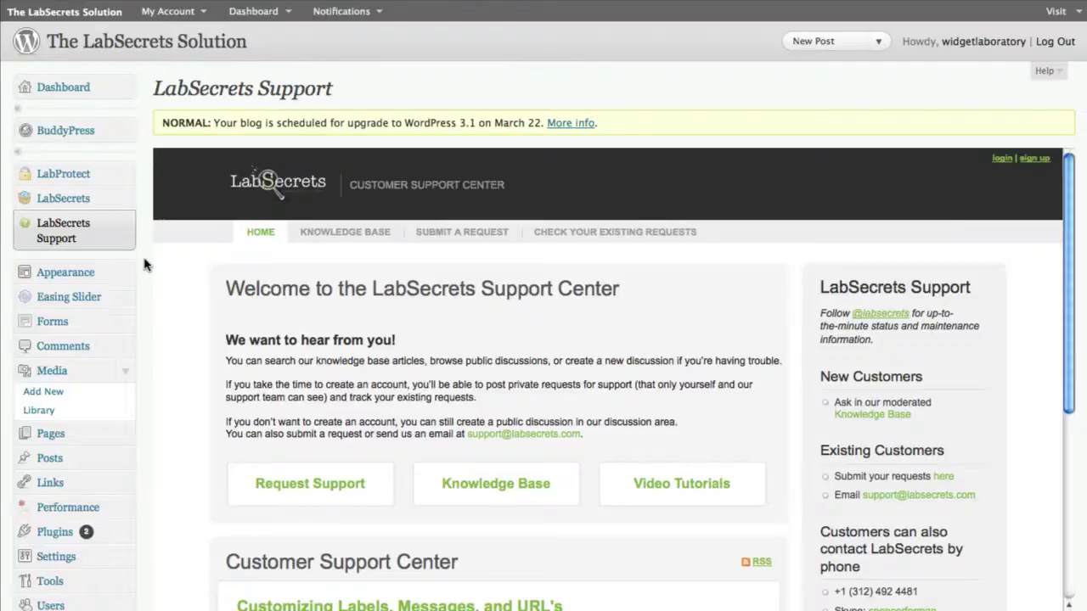
click(129, 374)
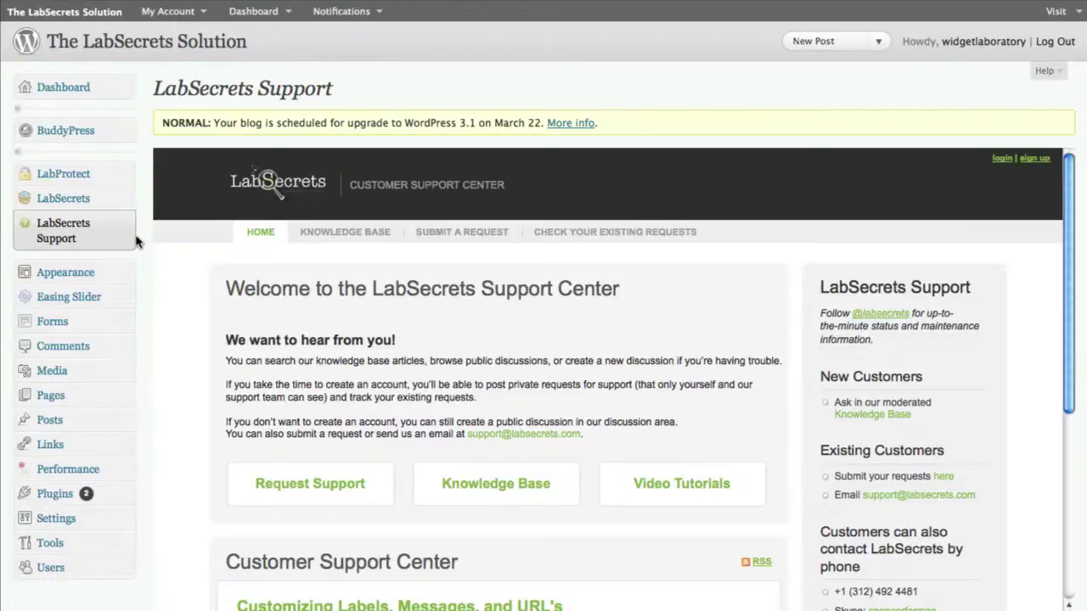